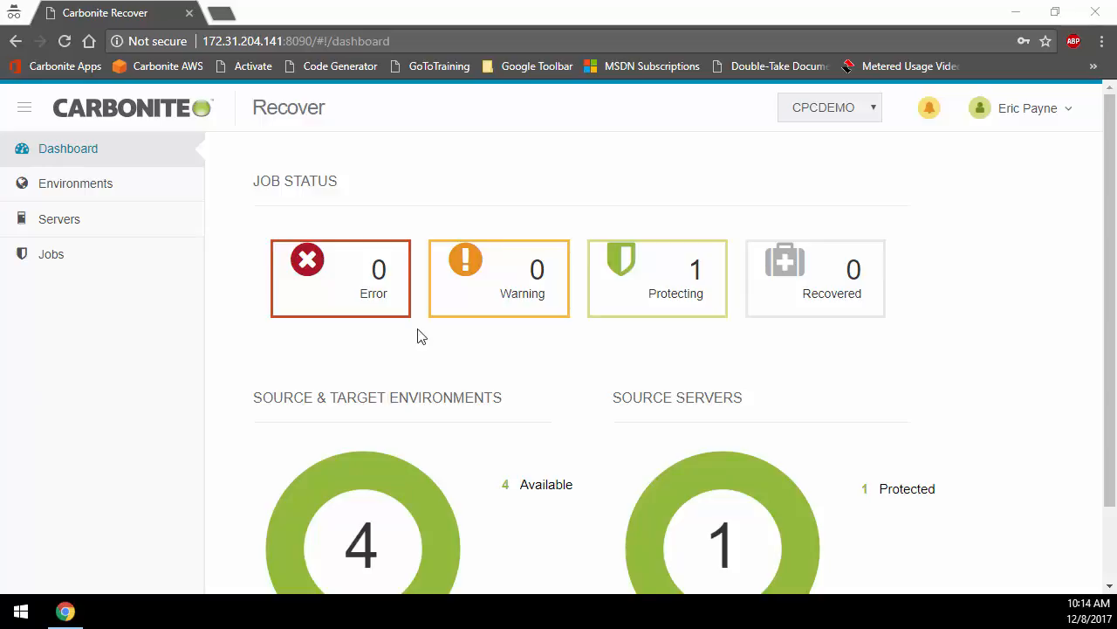
Step: View the account's subscription usage and open the user preferences
{"action": "left_click", "coordinate": [1070, 110]}
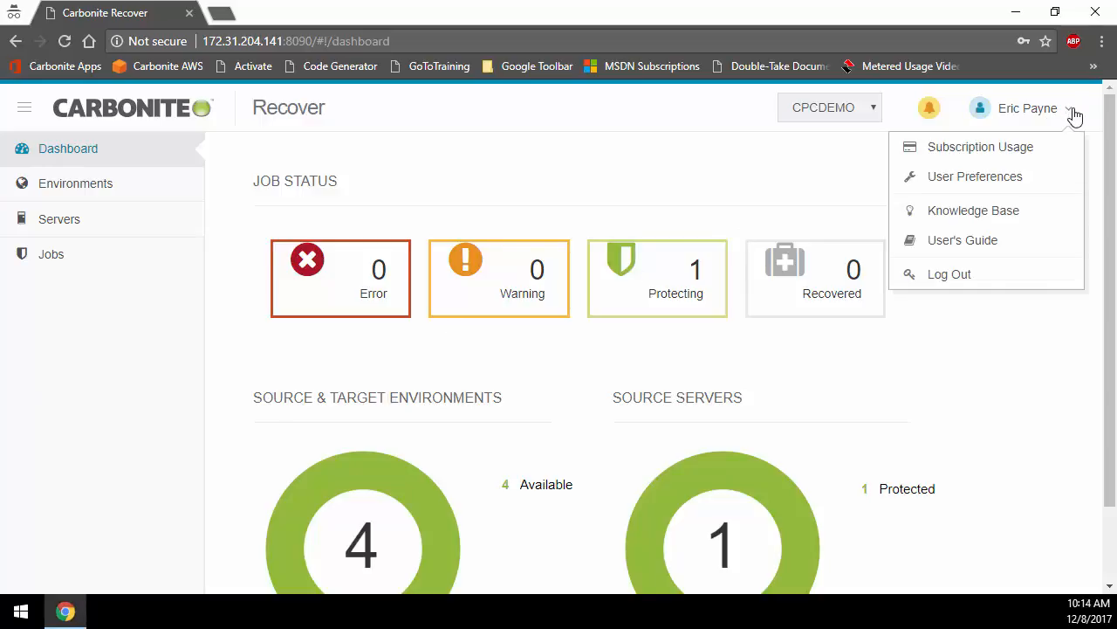
{"action": "left_click", "coordinate": [1011, 149]}
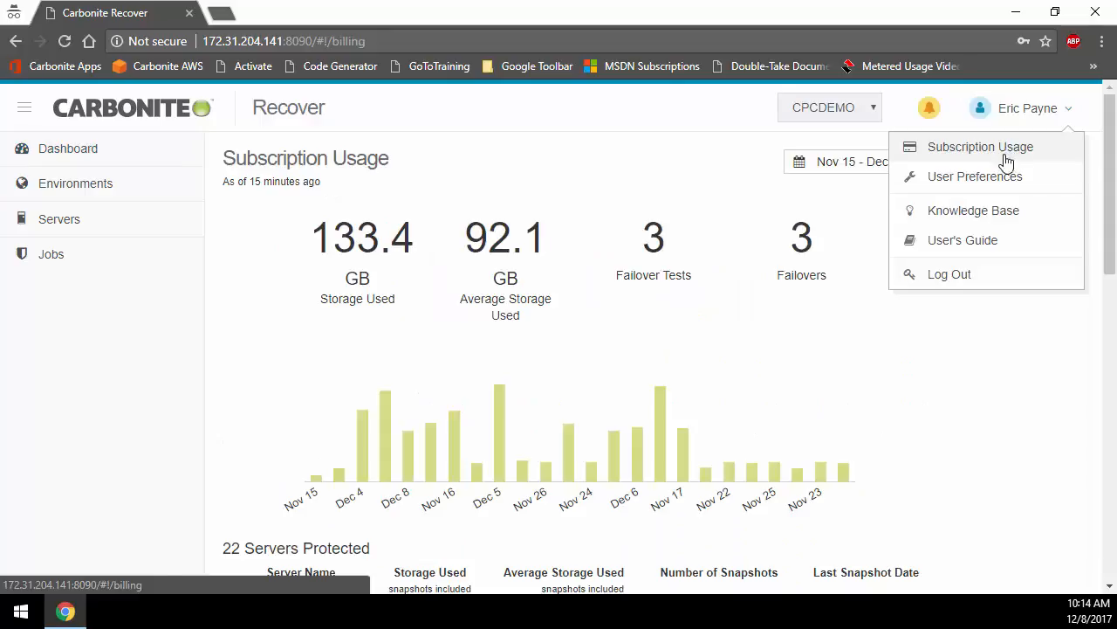
{"action": "left_click", "coordinate": [997, 185]}
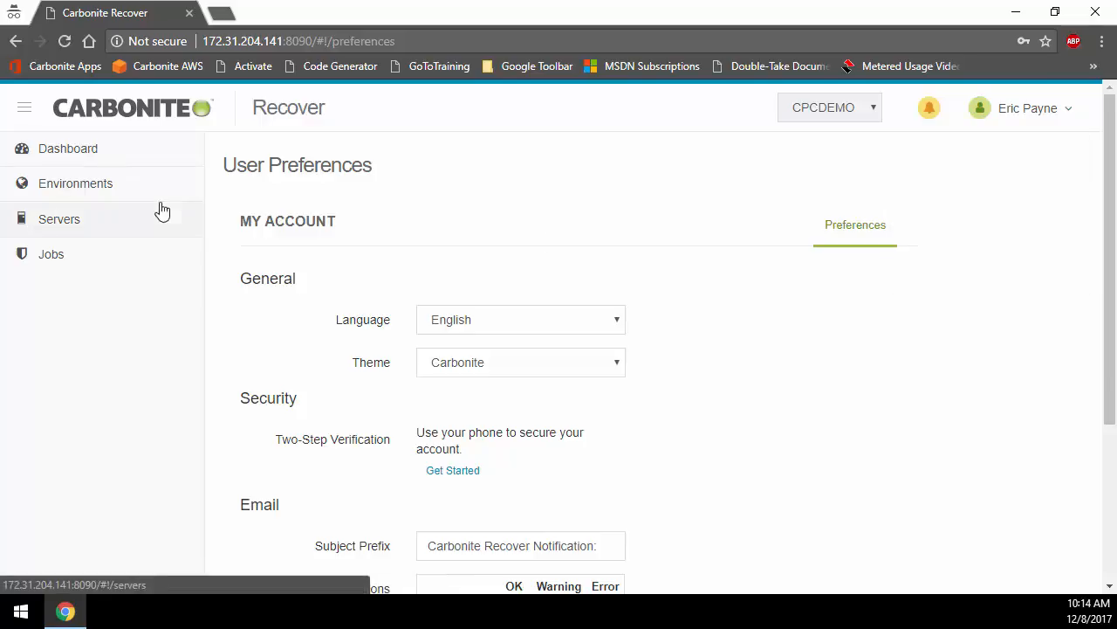
Step: Open the form for adding an environment and review its environment type options
{"action": "left_click", "coordinate": [70, 187]}
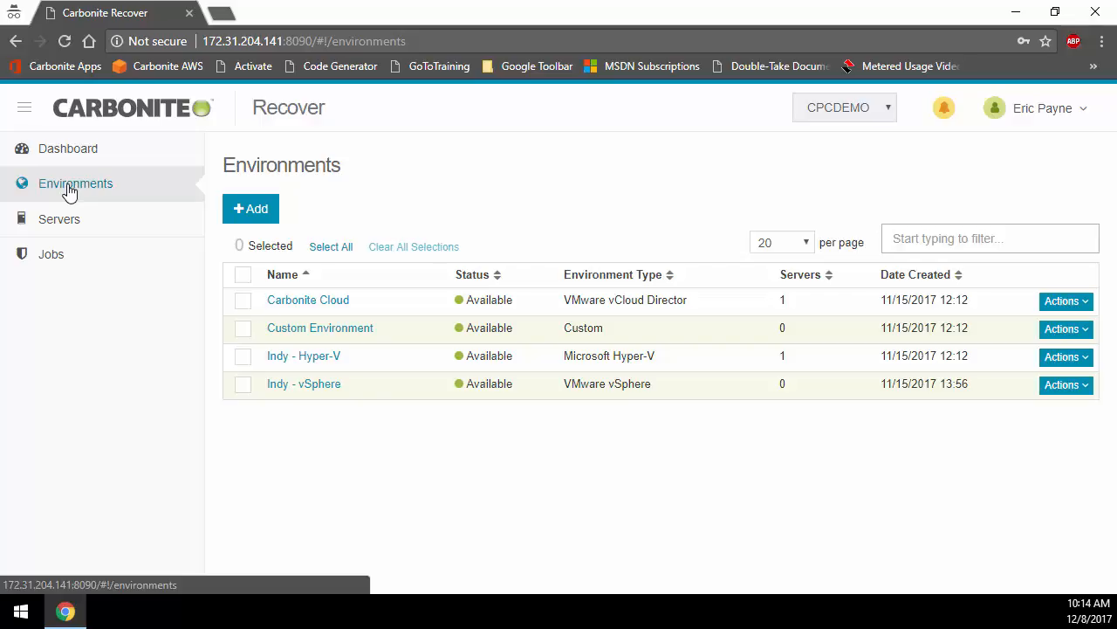
{"action": "left_click", "coordinate": [247, 210]}
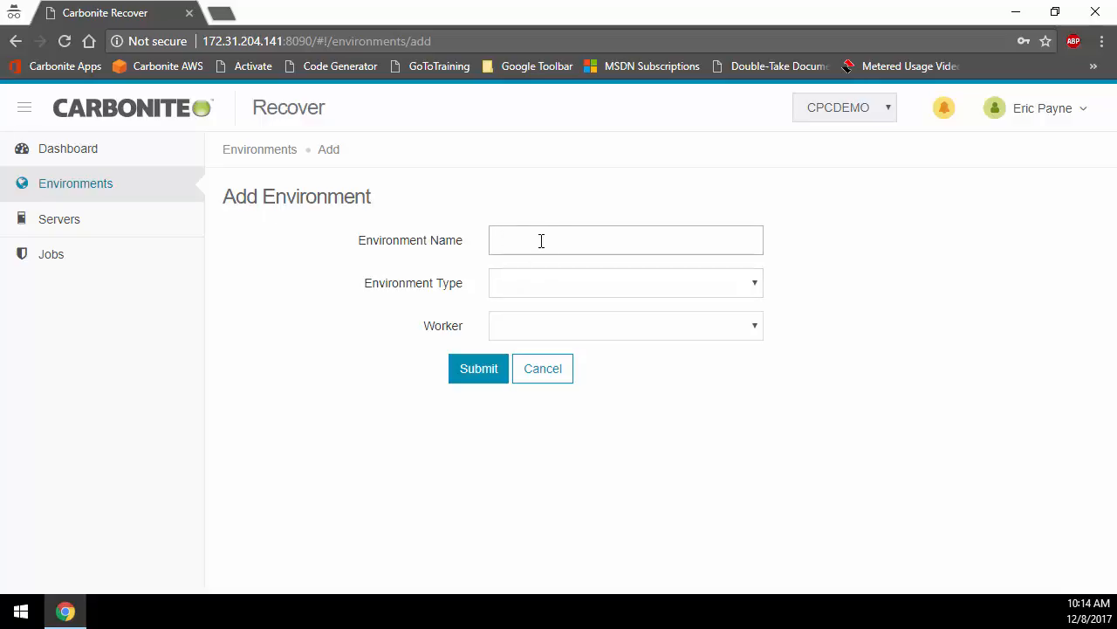
{"action": "left_click", "coordinate": [539, 288]}
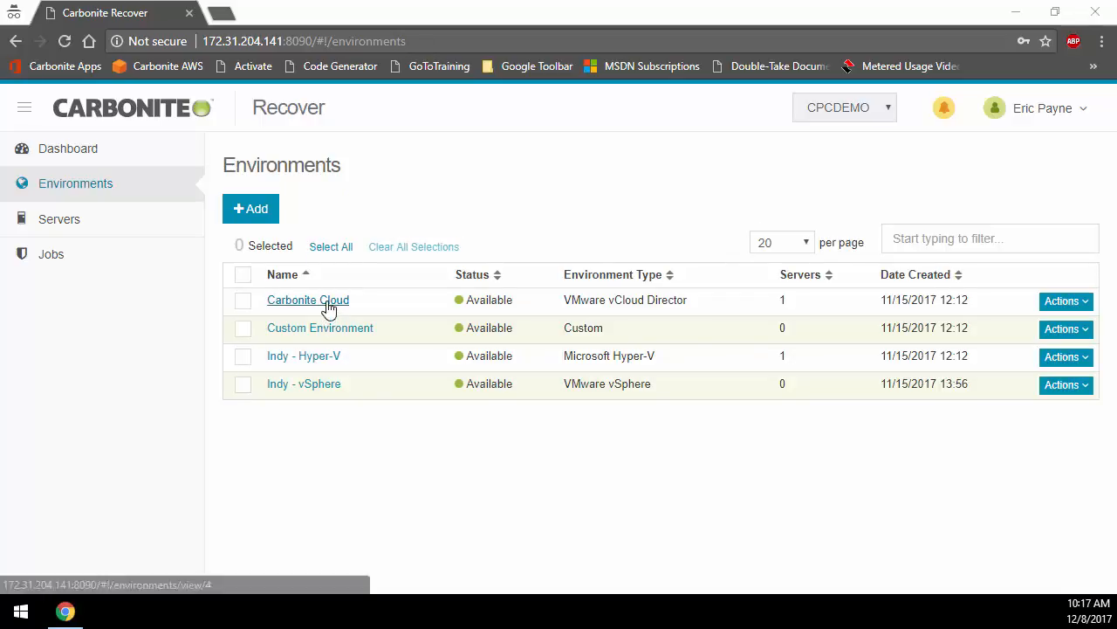
Step: Open the details of the Indy - vSphere environment and view its worker information
{"action": "left_click", "coordinate": [319, 389]}
{"action": "left_click", "coordinate": [871, 409]}
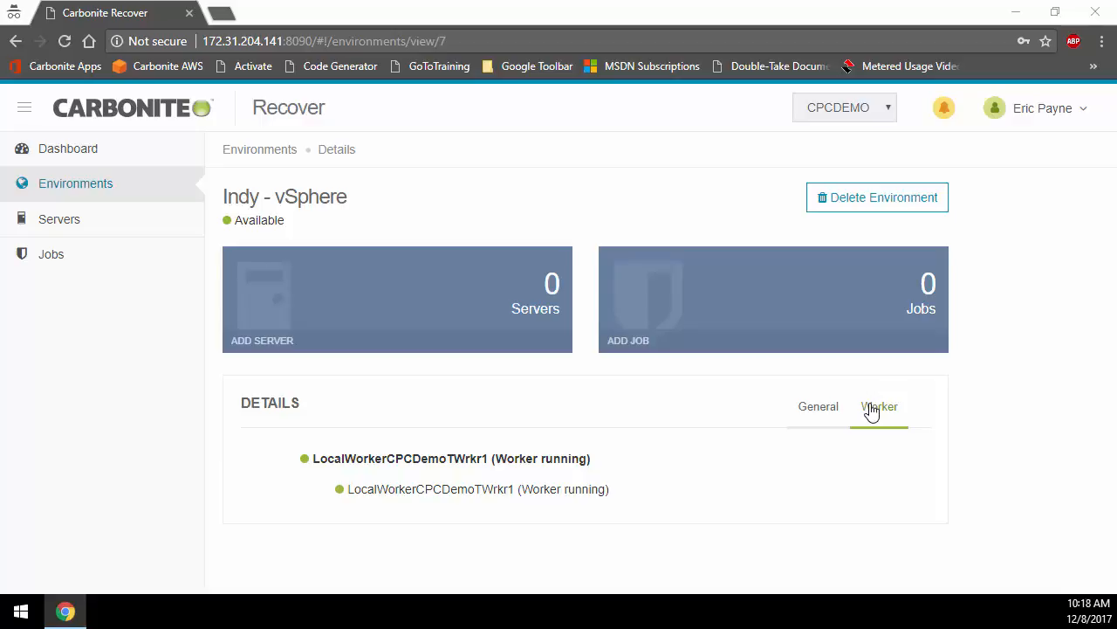
Step: Start adding servers and choose Indy - vSphere as the environment to pick them from
{"action": "left_click", "coordinate": [91, 222]}
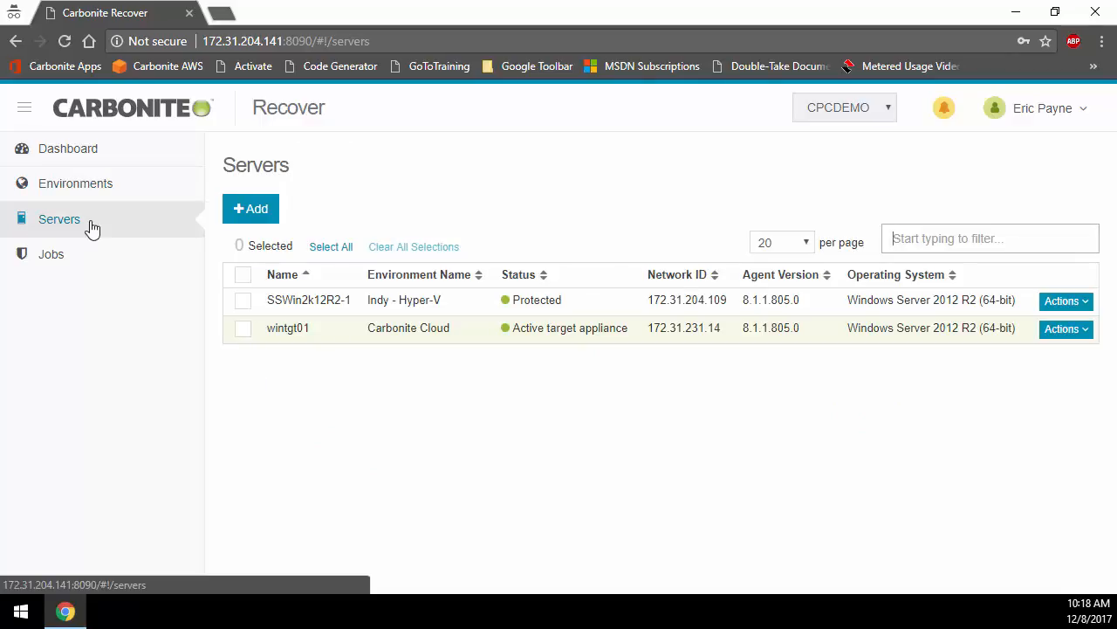
{"action": "left_click", "coordinate": [265, 219]}
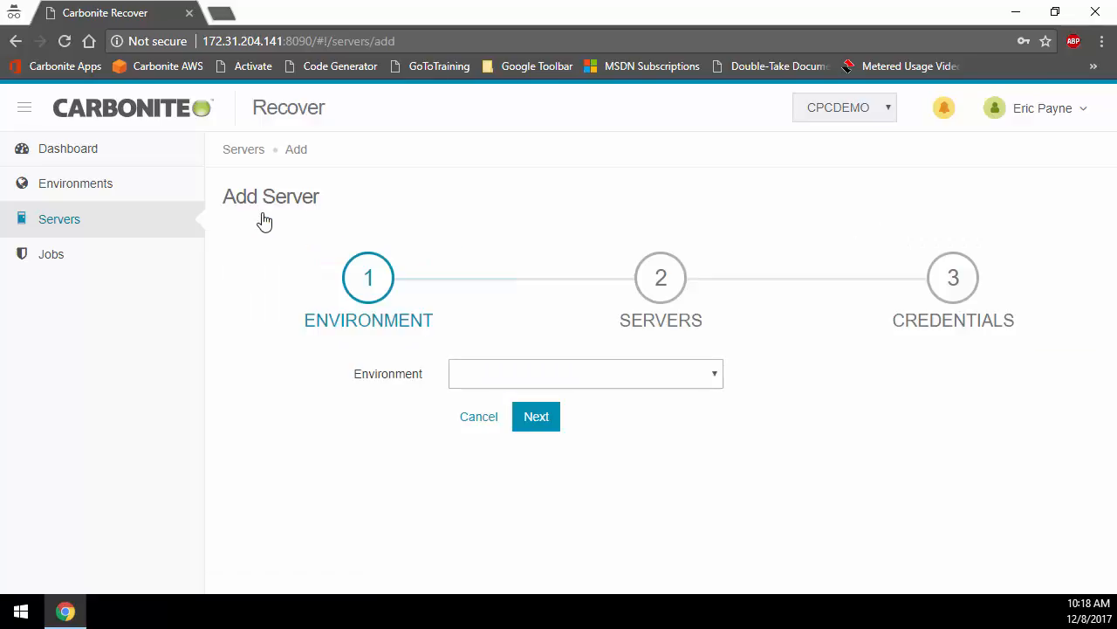
{"action": "left_click", "coordinate": [490, 377]}
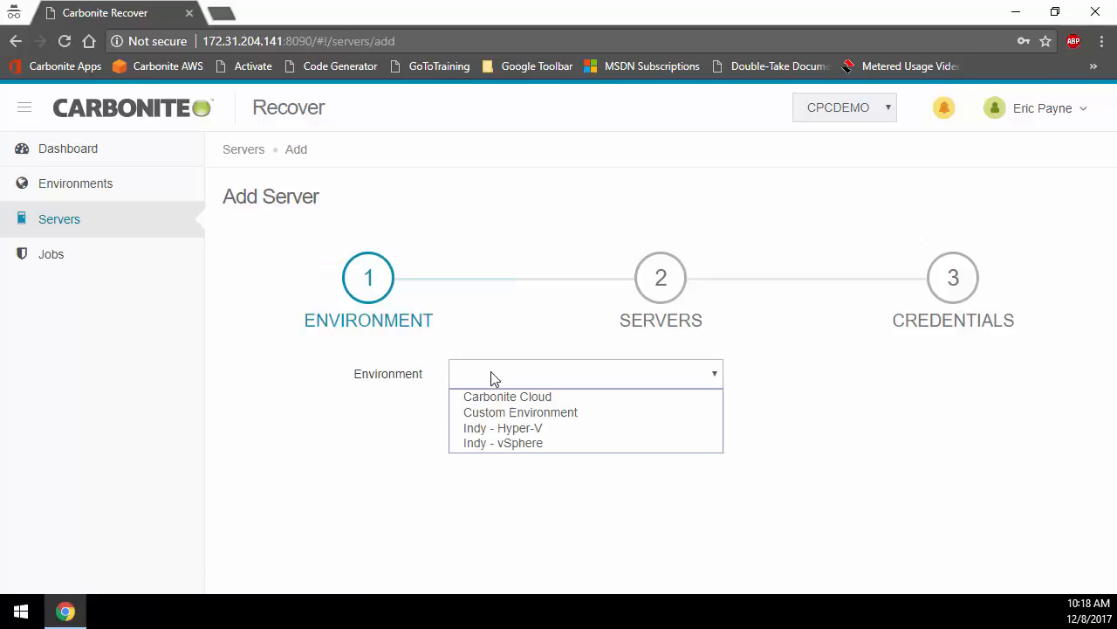
{"action": "left_click", "coordinate": [502, 443]}
{"action": "left_click", "coordinate": [532, 419]}
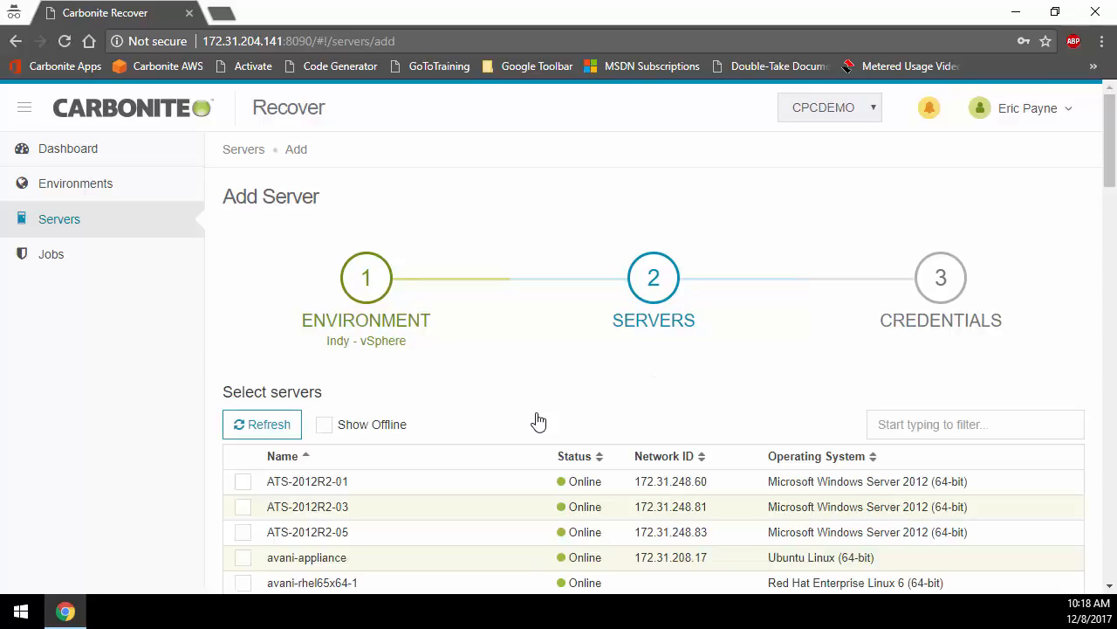
Step: Filter the servers by "mss", select mss-w2k12r2-a and mss-w2k12r2-b, and finish adding them with their Windows credentials
{"action": "left_click", "coordinate": [911, 423]}
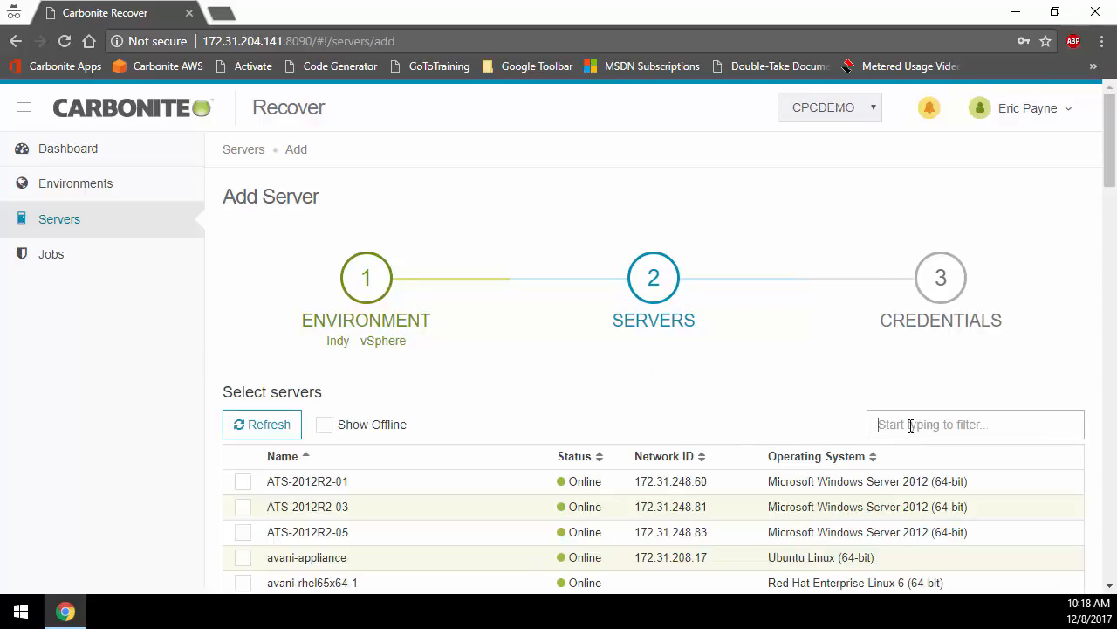
{"action": "type", "text": "mss"}
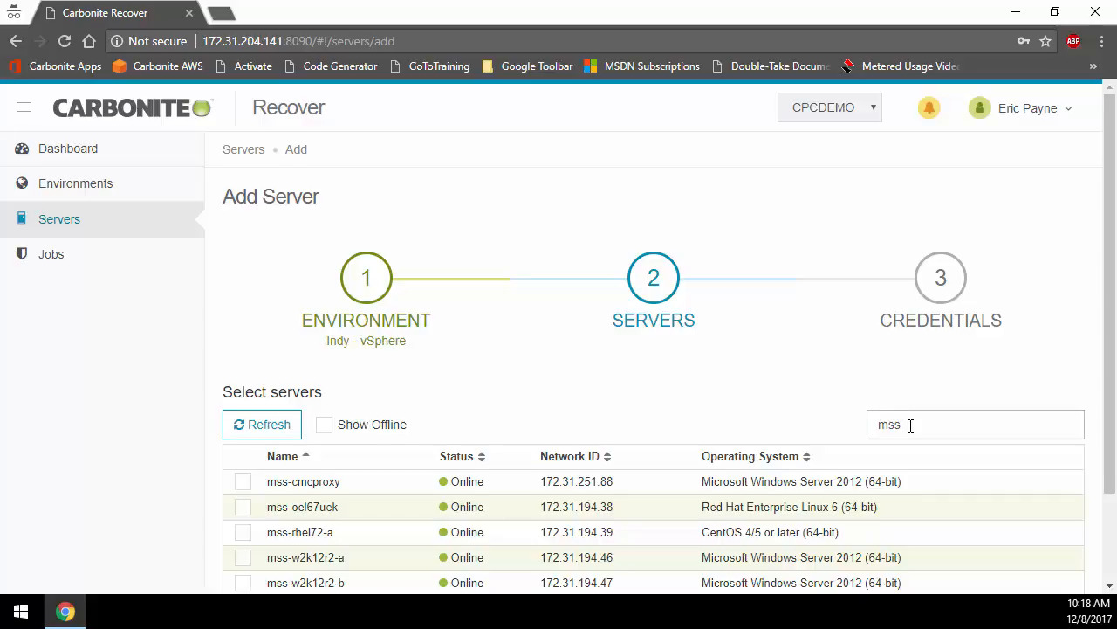
{"action": "scroll", "coordinate": [910, 425], "scroll_direction": "down", "scroll_amount": 2}
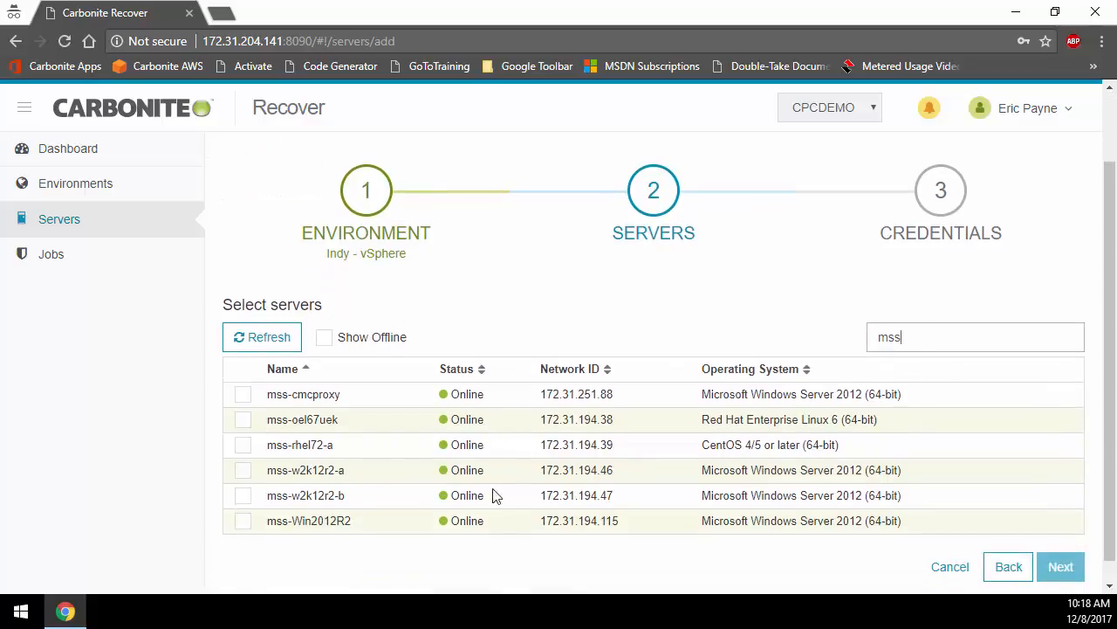
{"action": "left_click", "coordinate": [245, 471]}
{"action": "left_click", "coordinate": [244, 497]}
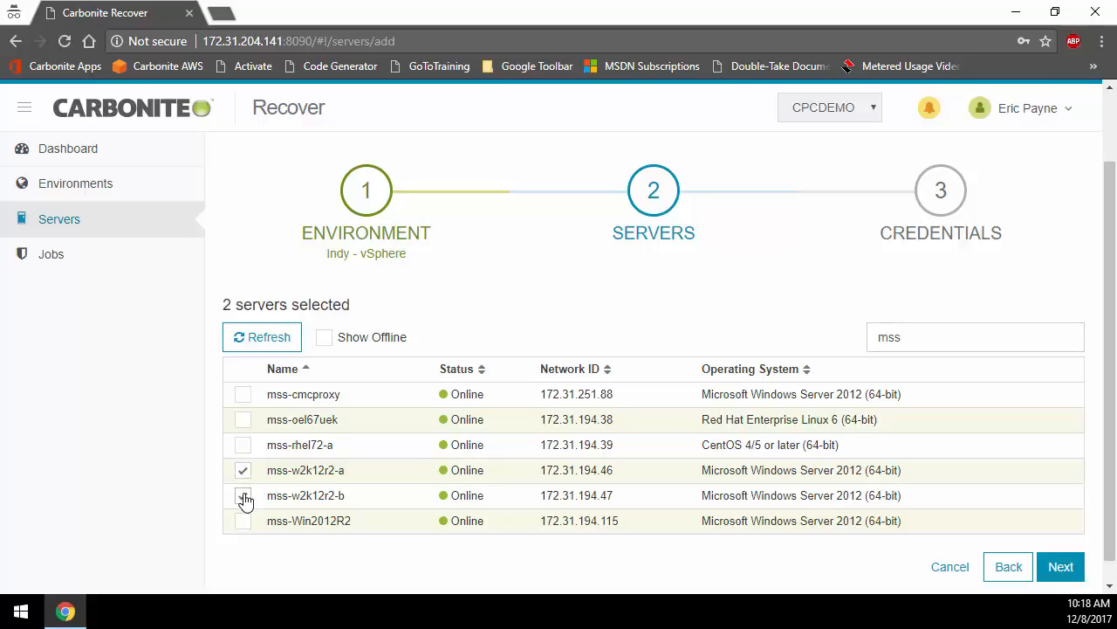
{"action": "left_click", "coordinate": [1061, 567]}
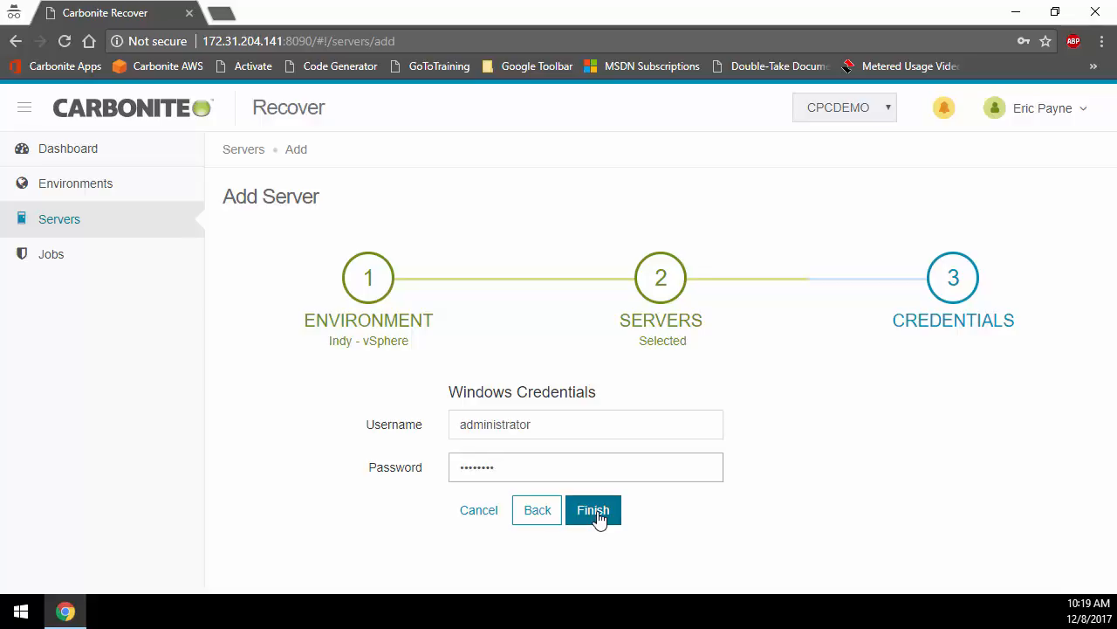
{"action": "left_click", "coordinate": [597, 516]}
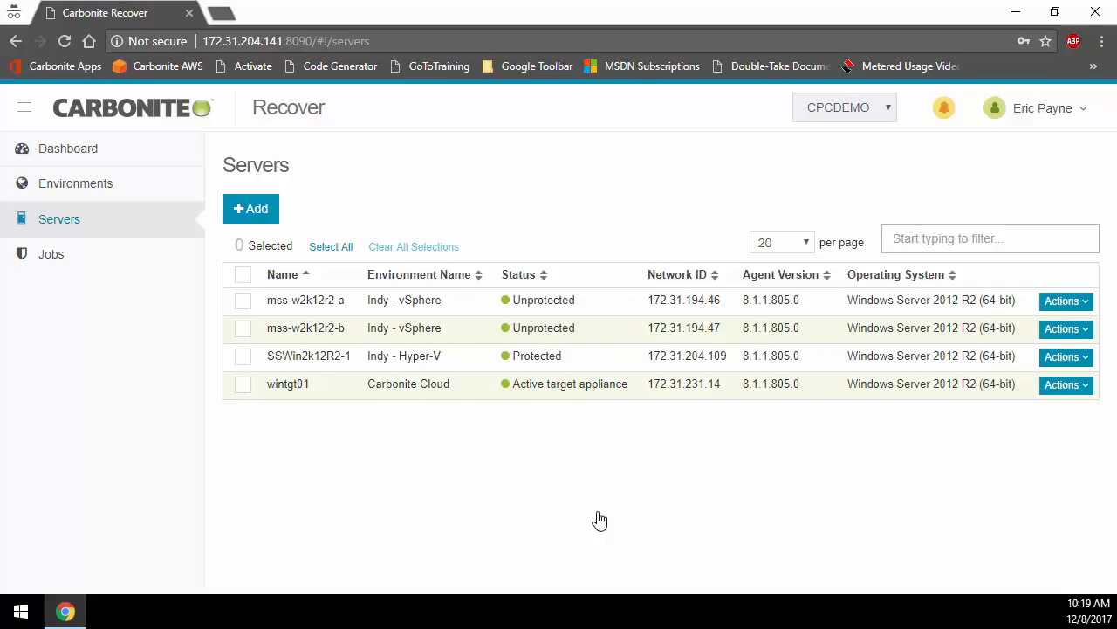
Step: Check the actions offered for the two mss servers, and expand the Alpha job group to view its servers and statistics
{"action": "left_click", "coordinate": [243, 299]}
{"action": "left_click", "coordinate": [243, 329]}
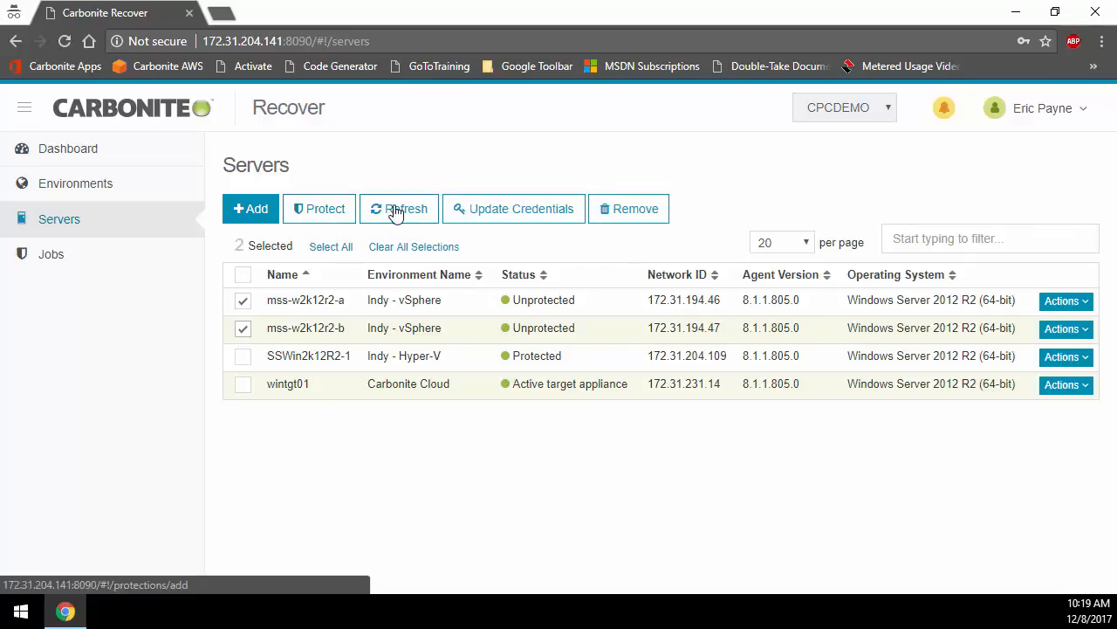
{"action": "left_click", "coordinate": [51, 255]}
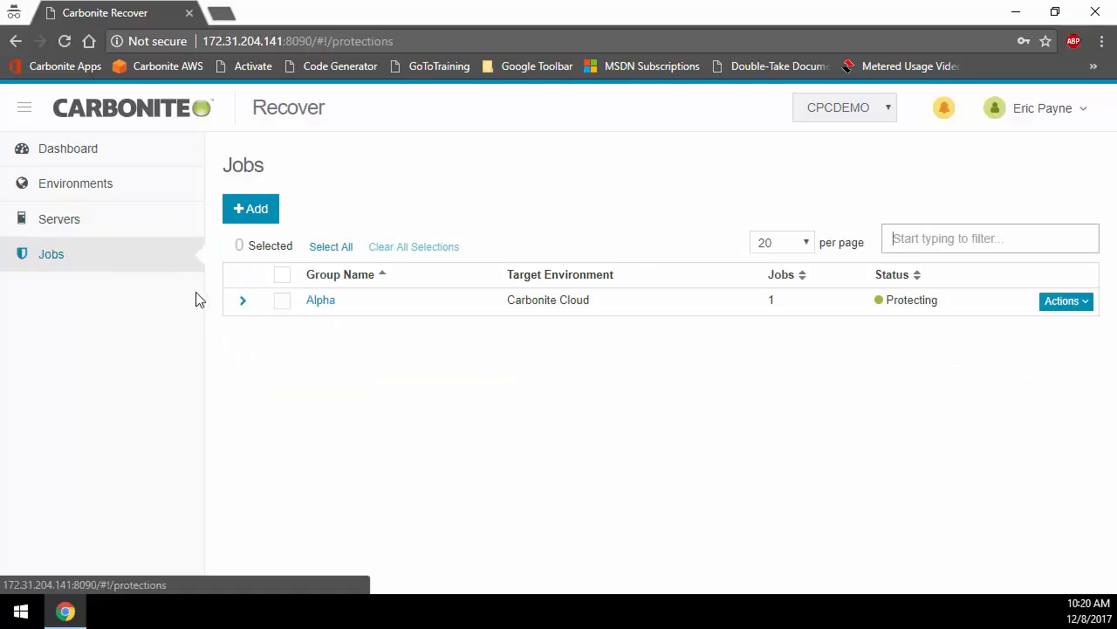
{"action": "left_click", "coordinate": [244, 303]}
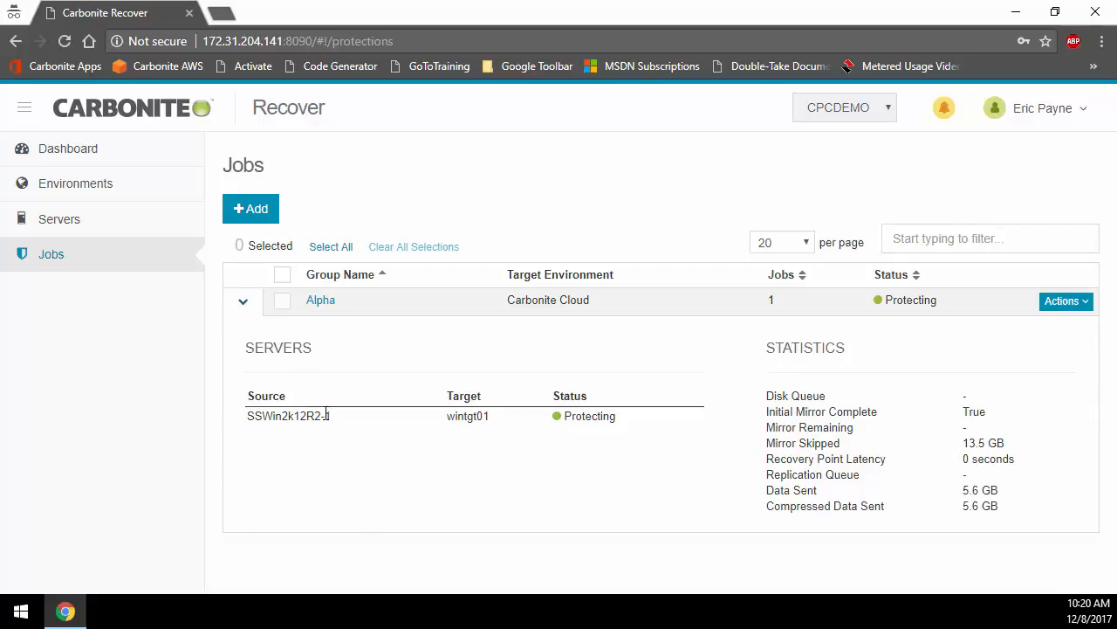
Step: Start a new job group that protects the servers mss-w2k12r2-a and mss-w2k12r2-b
{"action": "left_click", "coordinate": [267, 213]}
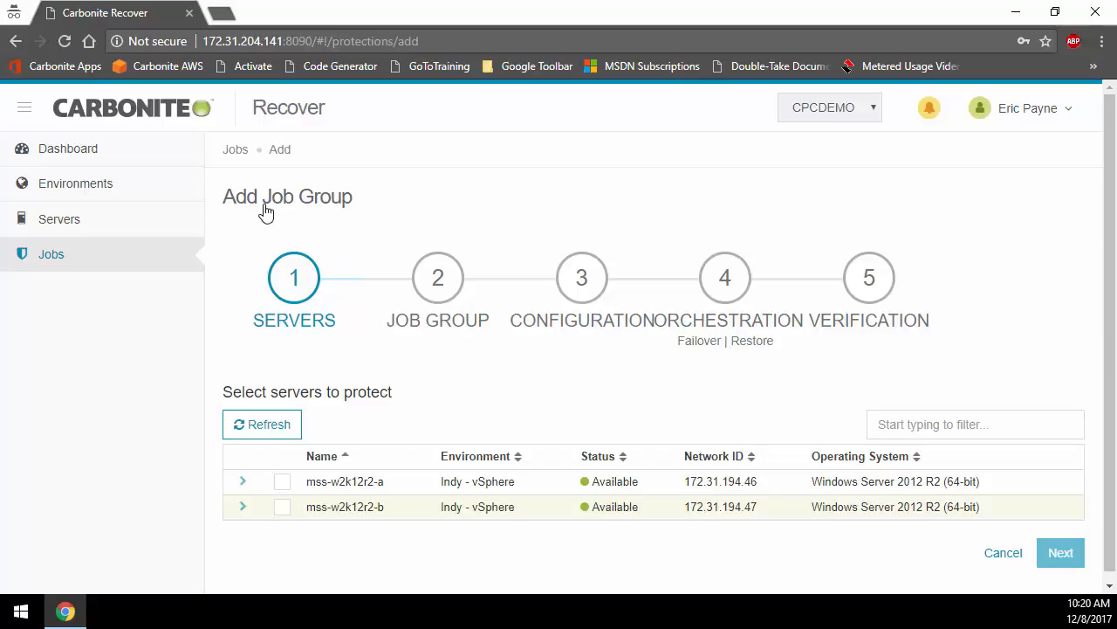
{"action": "left_click", "coordinate": [282, 482]}
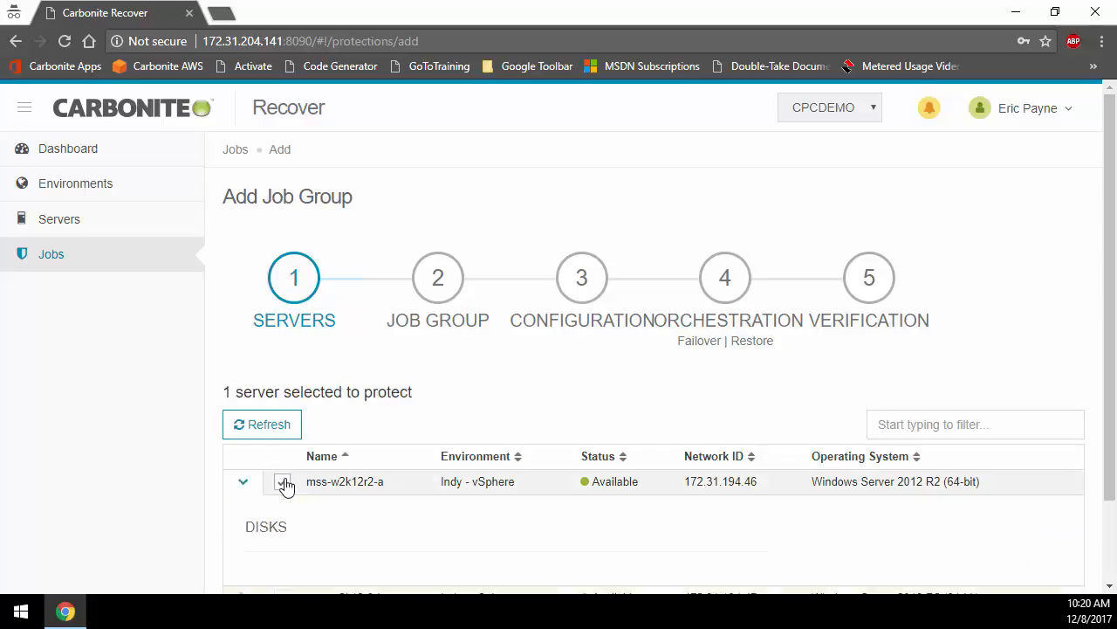
{"action": "scroll", "coordinate": [283, 511], "scroll_direction": "down", "scroll_amount": 3}
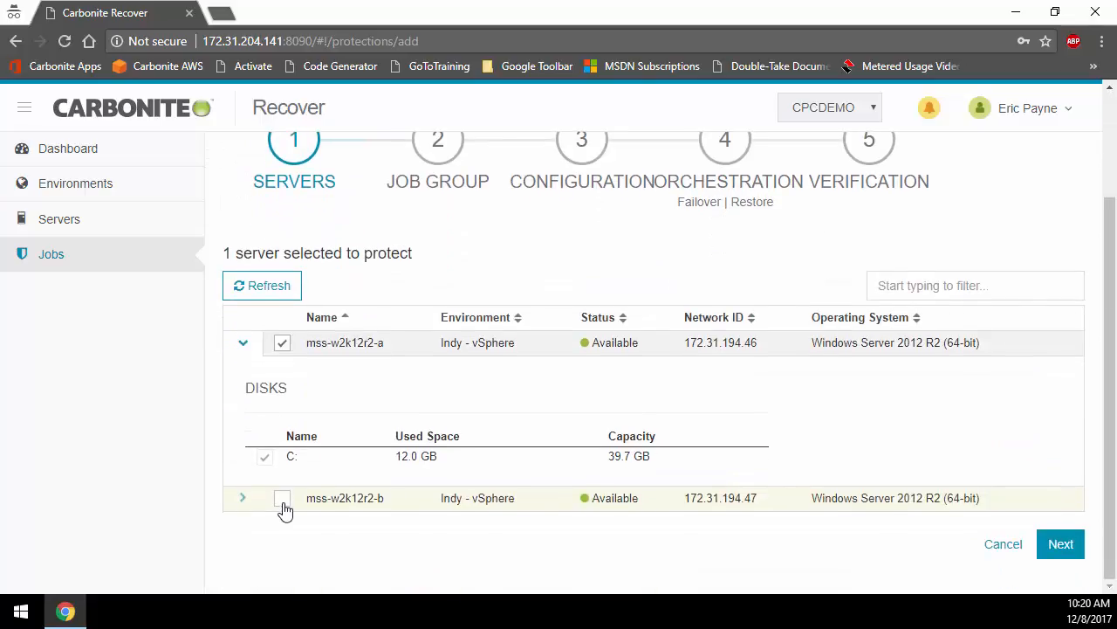
{"action": "left_click", "coordinate": [282, 499]}
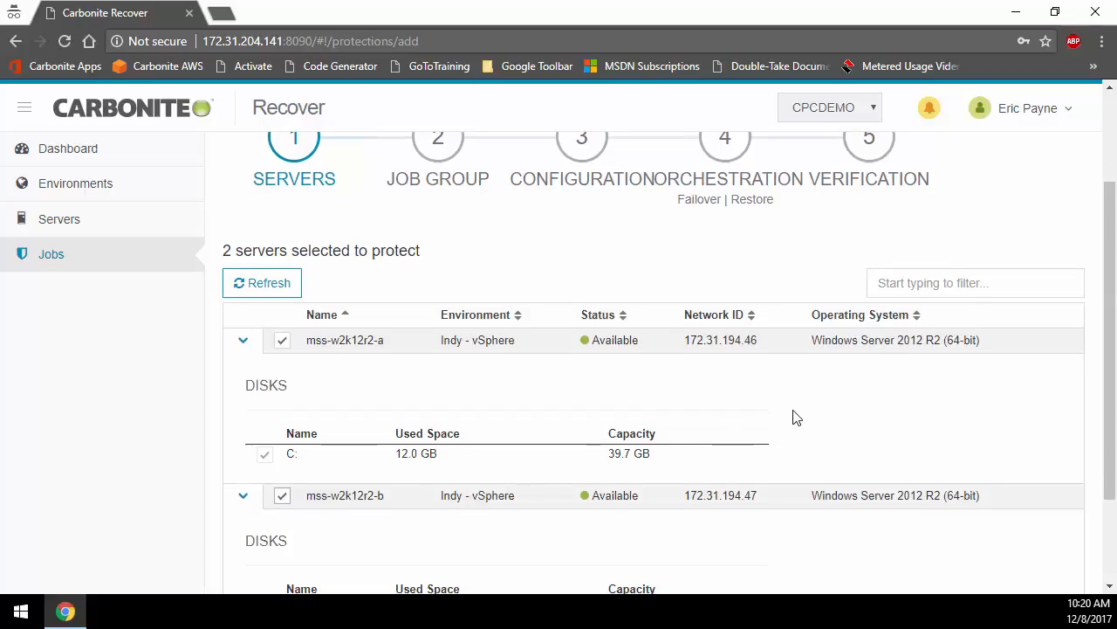
{"action": "scroll", "coordinate": [794, 417], "scroll_direction": "down", "scroll_amount": 3}
{"action": "left_click", "coordinate": [1060, 544]}
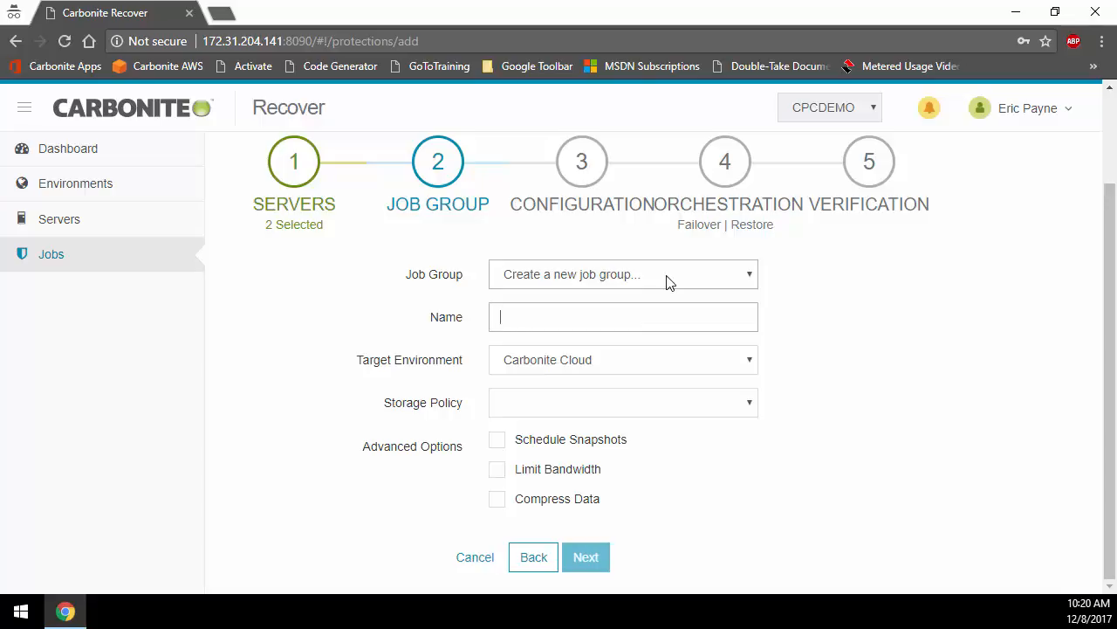
Step: Name the new job group Bravo and set its storage policy to DSA
{"action": "left_click", "coordinate": [626, 316]}
{"action": "type", "text": "Bravo"}
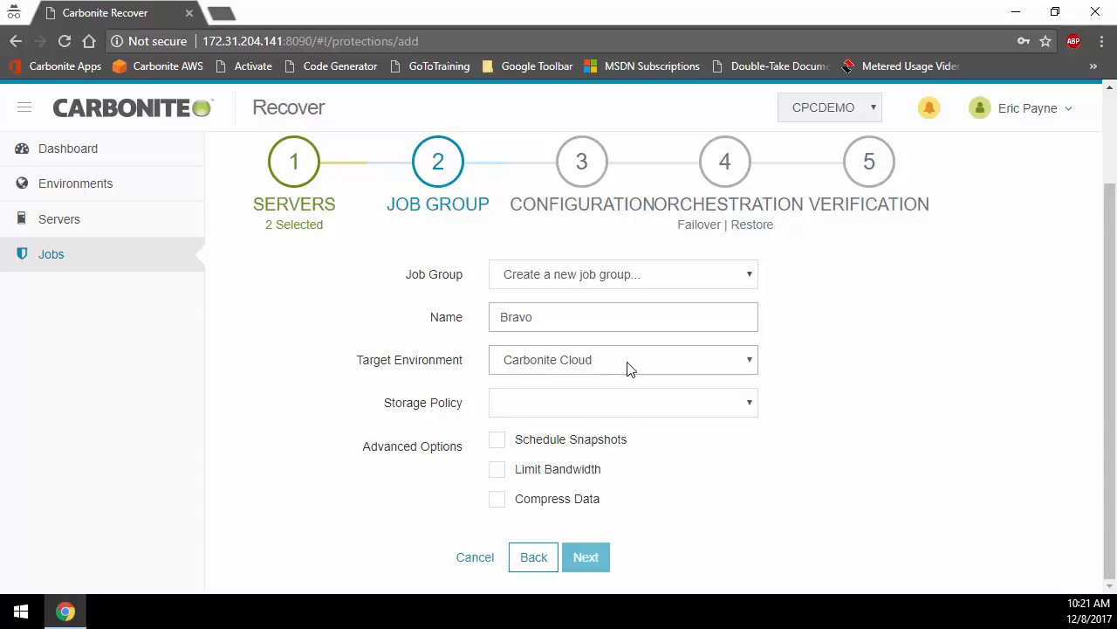
{"action": "left_click", "coordinate": [619, 406]}
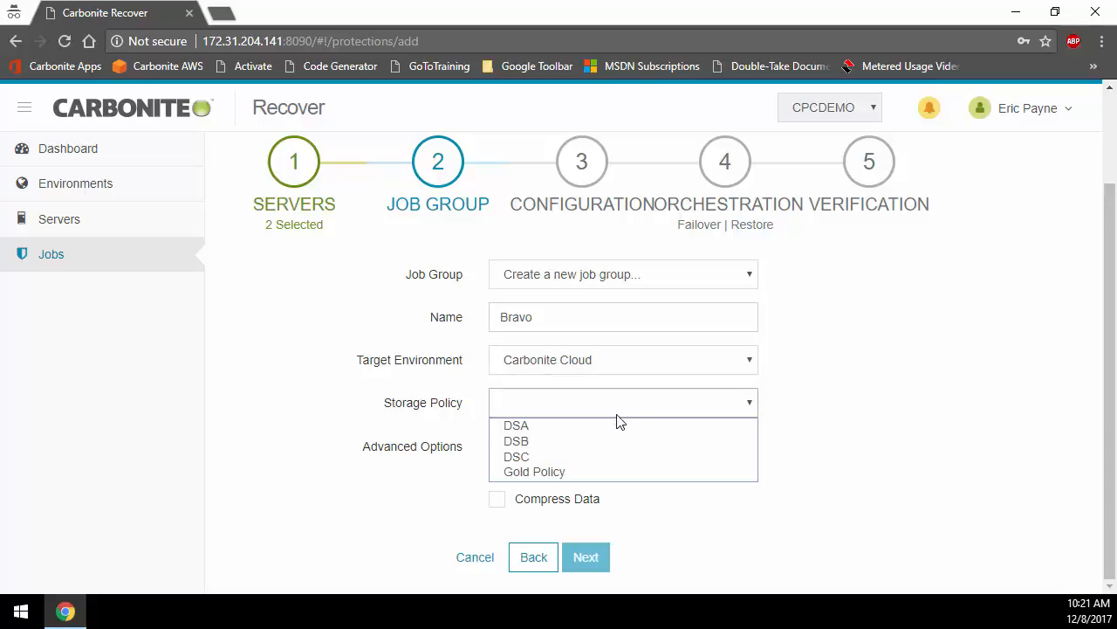
{"action": "left_click", "coordinate": [618, 424]}
{"action": "scroll", "coordinate": [617, 432], "scroll_direction": "down", "scroll_amount": 1}
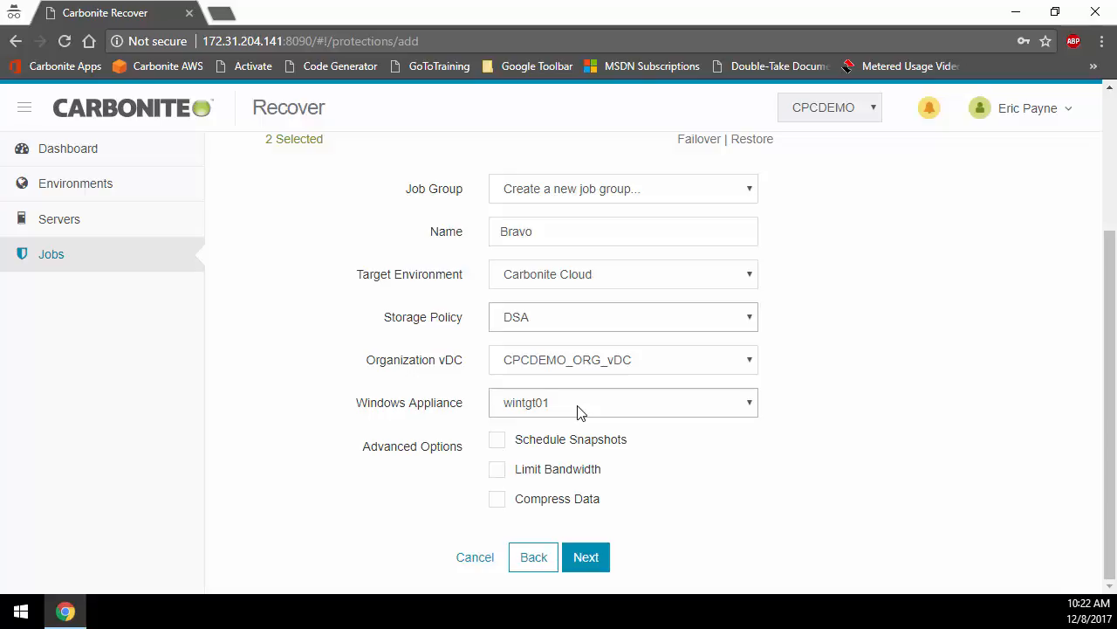
Step: Try out the Schedule Snapshots, Limit Bandwidth and Compress Data options, and switch each one off again
{"action": "left_click", "coordinate": [496, 441]}
{"action": "scroll", "coordinate": [494, 450], "scroll_direction": "down", "scroll_amount": 1}
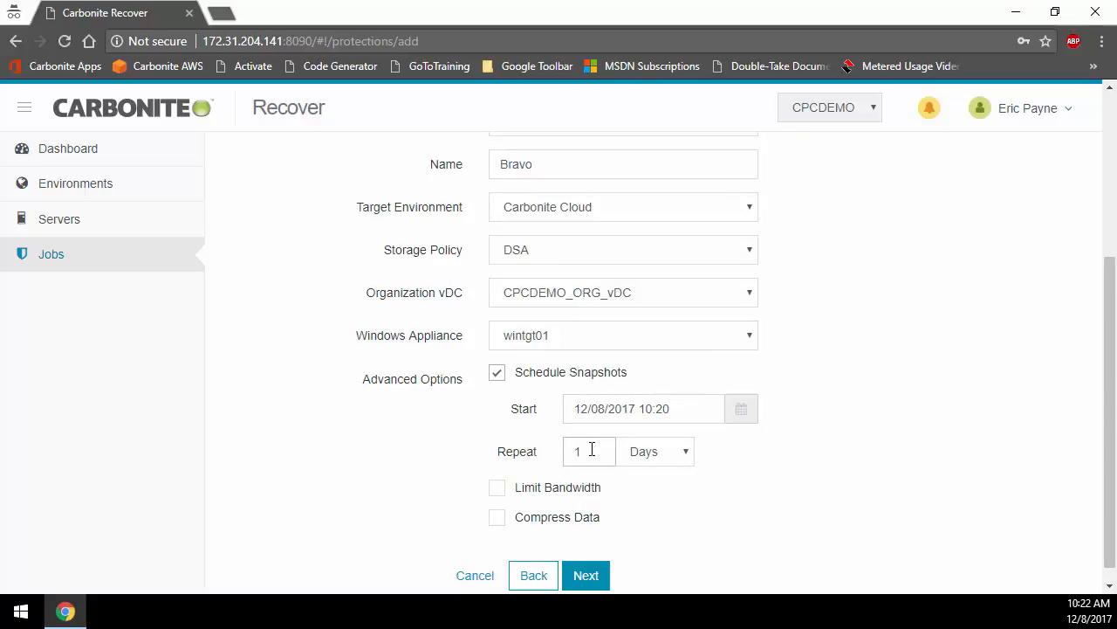
{"action": "left_click", "coordinate": [653, 456]}
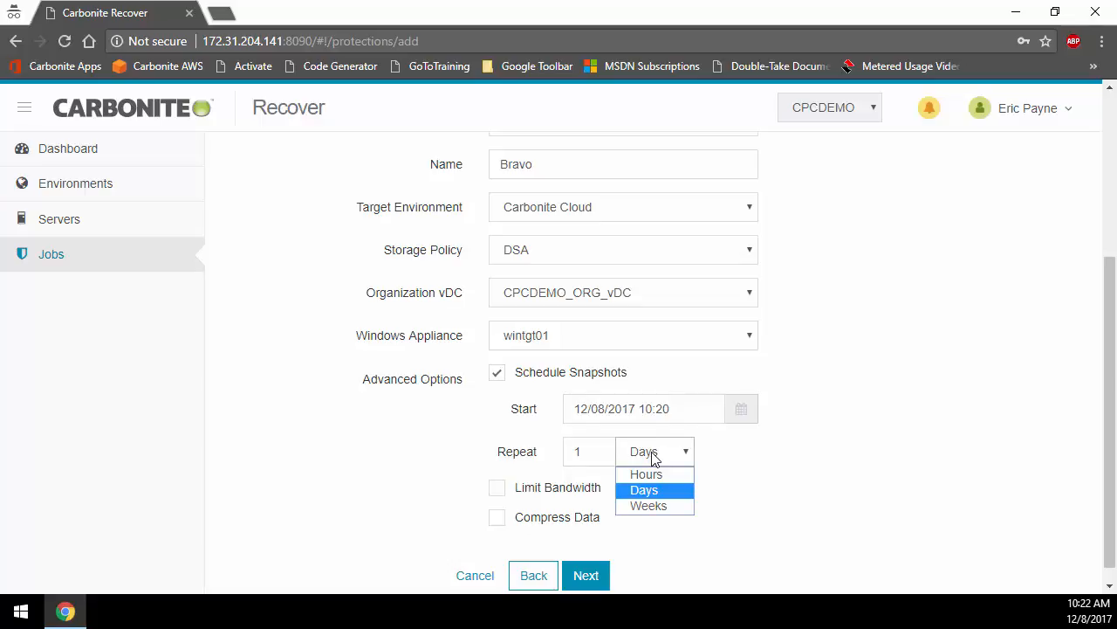
{"action": "left_click", "coordinate": [496, 372]}
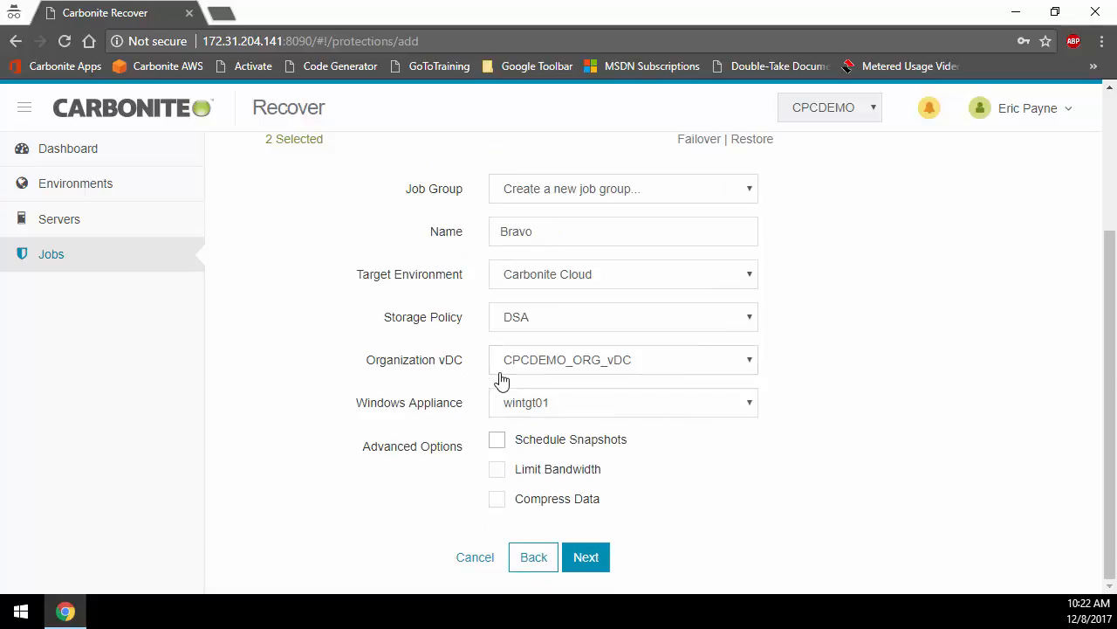
{"action": "left_click", "coordinate": [497, 468]}
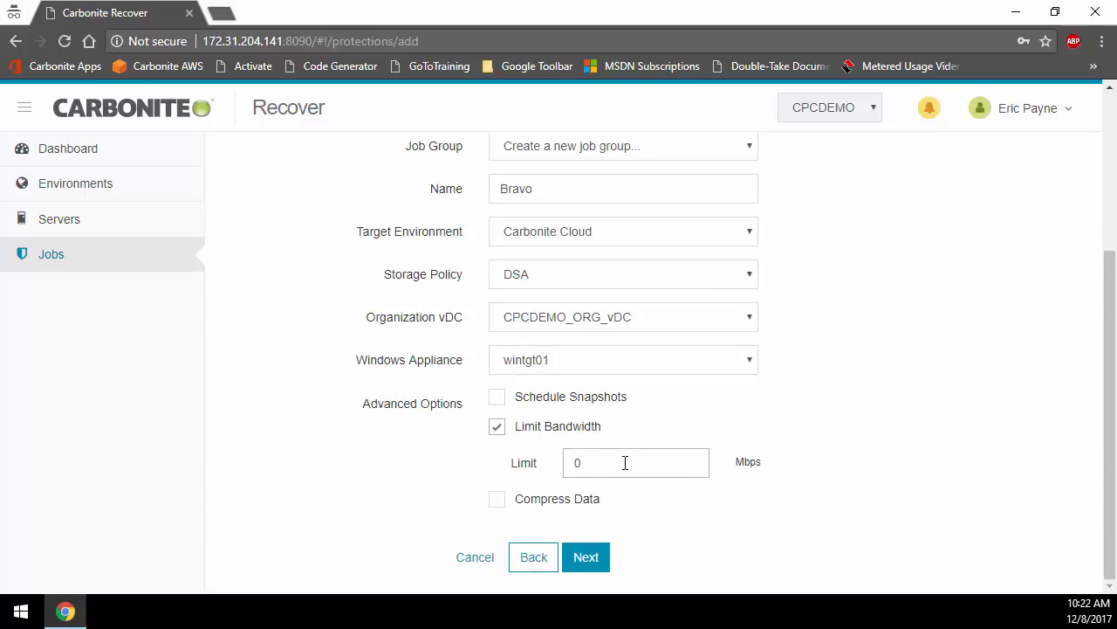
{"action": "left_click", "coordinate": [497, 426]}
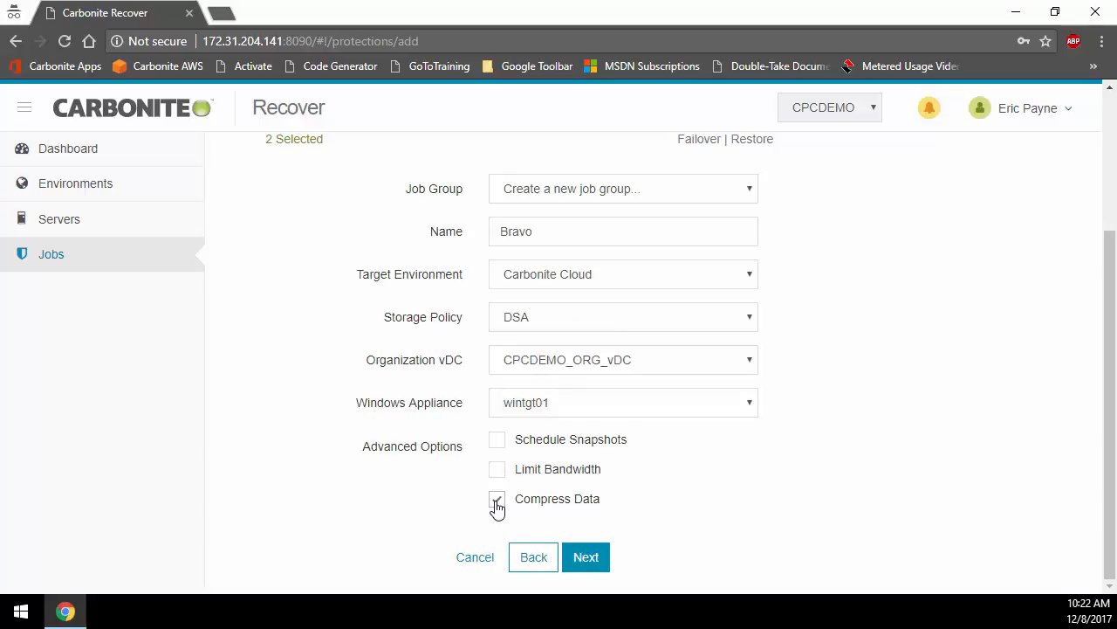
{"action": "left_click", "coordinate": [497, 505]}
Step: Enable scheduled snapshots for the job group, choose the repeat interval, and continue to the replica server configuration
{"action": "left_click", "coordinate": [497, 439]}
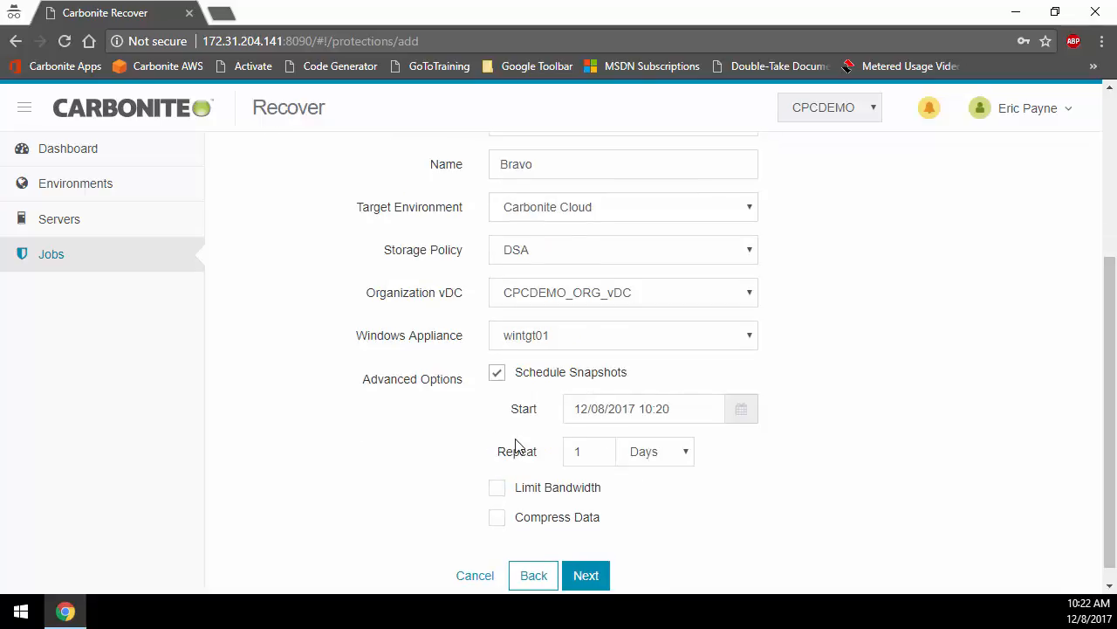
{"action": "double_click", "coordinate": [580, 451]}
{"action": "left_click", "coordinate": [655, 456]}
{"action": "left_click", "coordinate": [591, 577]}
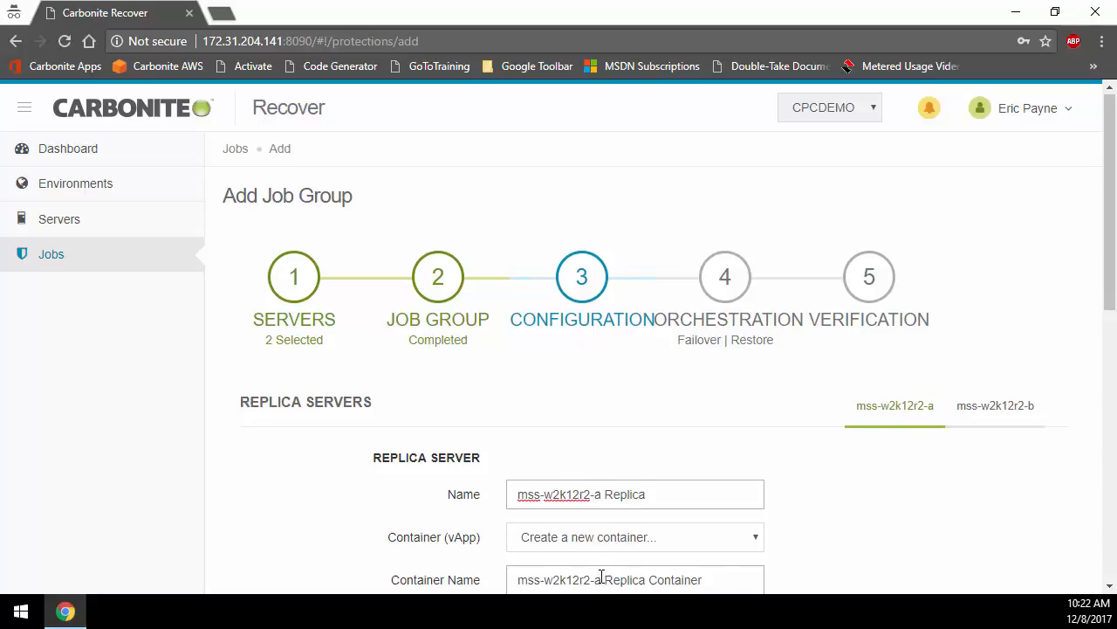
Step: Review the mss-w2k12r2-a replica's container, memory, cores/sockets, target appliance and disk settings, leaving them as they are
{"action": "scroll", "coordinate": [600, 580], "scroll_direction": "down", "scroll_amount": 3}
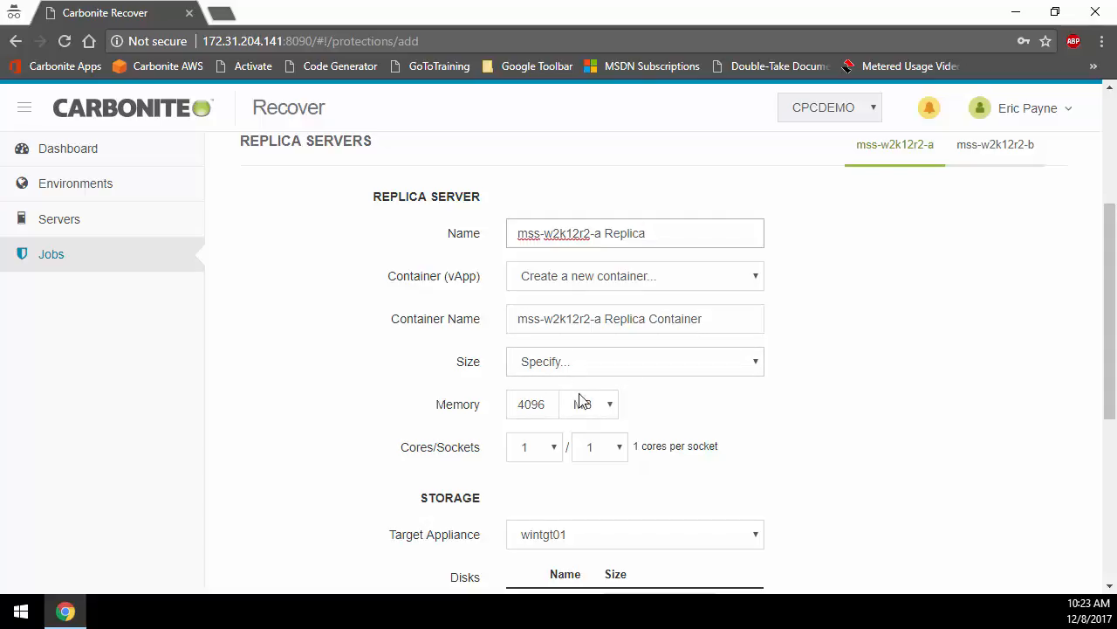
{"action": "left_click_drag", "start_coordinate": [549, 406], "coordinate": [510, 406]}
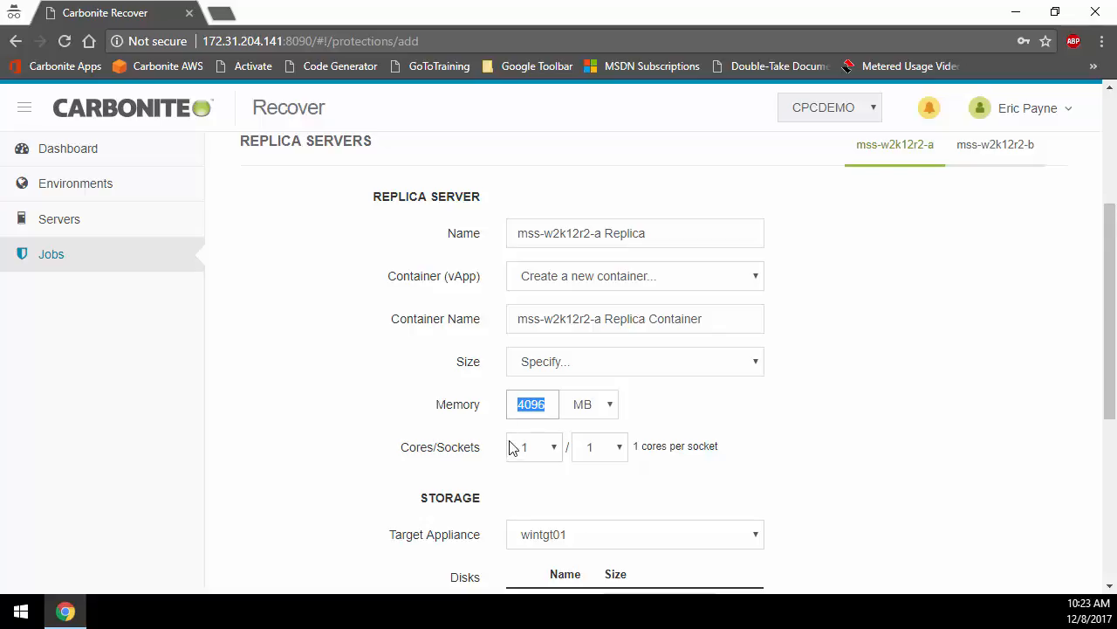
{"action": "left_click", "coordinate": [534, 449]}
{"action": "left_click", "coordinate": [536, 450]}
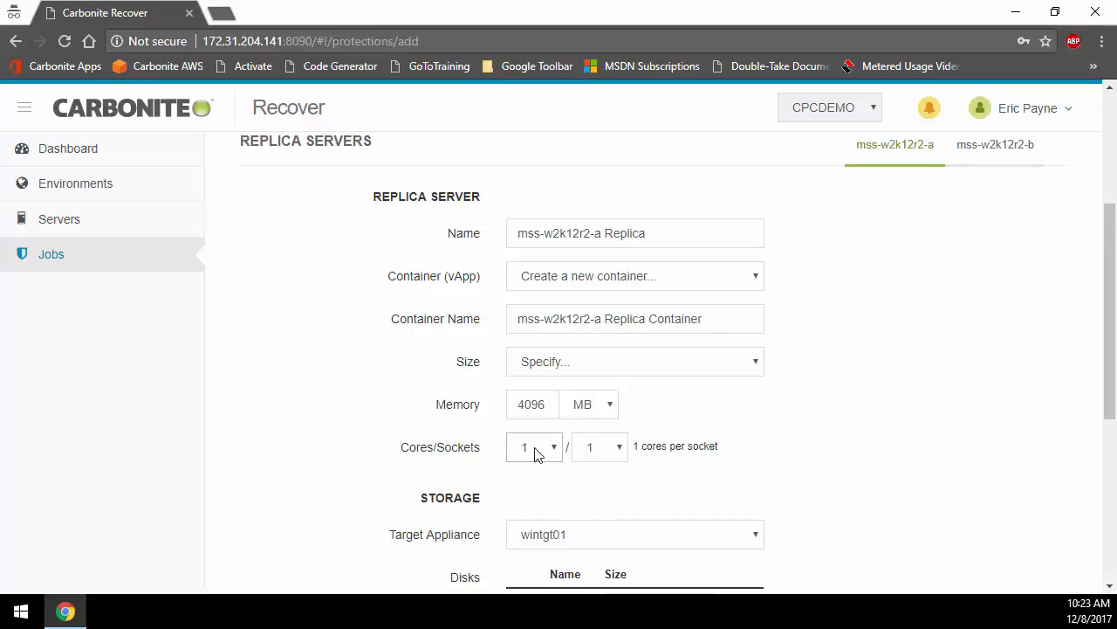
{"action": "left_click", "coordinate": [592, 449]}
{"action": "left_click", "coordinate": [609, 449]}
{"action": "left_click", "coordinate": [596, 403]}
{"action": "left_click", "coordinate": [597, 405]}
{"action": "scroll", "coordinate": [597, 405], "scroll_direction": "down", "scroll_amount": 1}
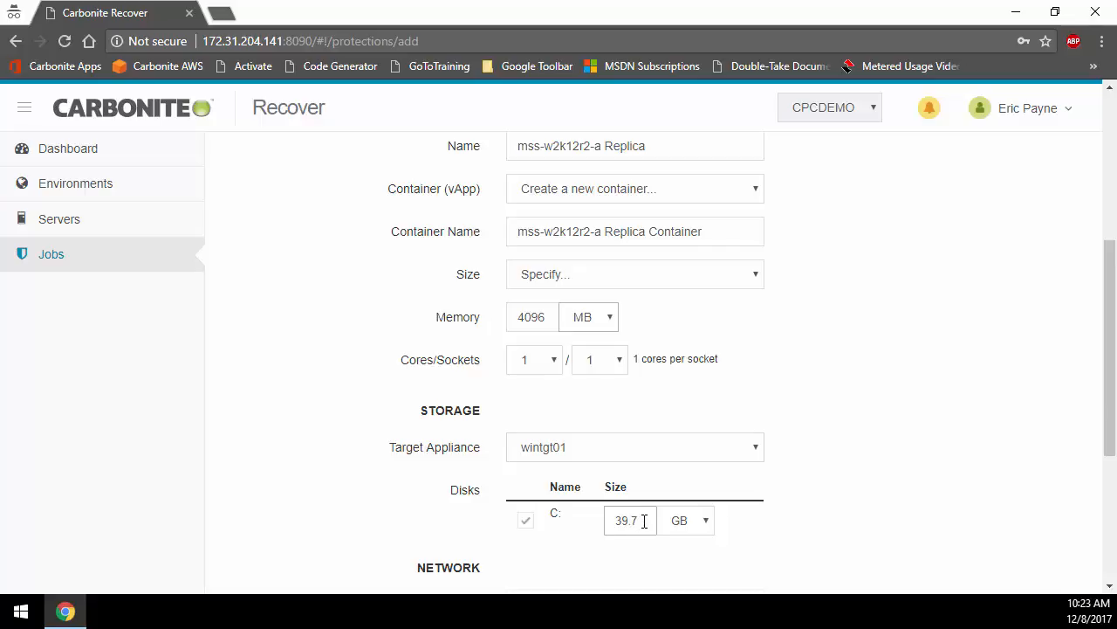
{"action": "scroll", "coordinate": [644, 521], "scroll_direction": "down", "scroll_amount": 1}
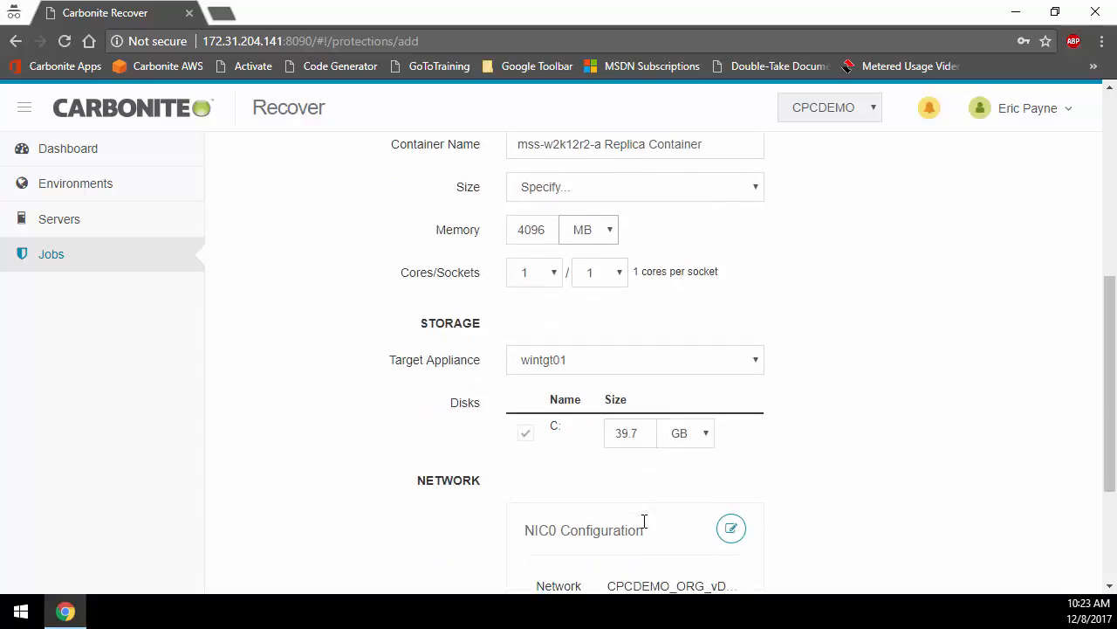
{"action": "scroll", "coordinate": [645, 494], "scroll_direction": "down", "scroll_amount": 2}
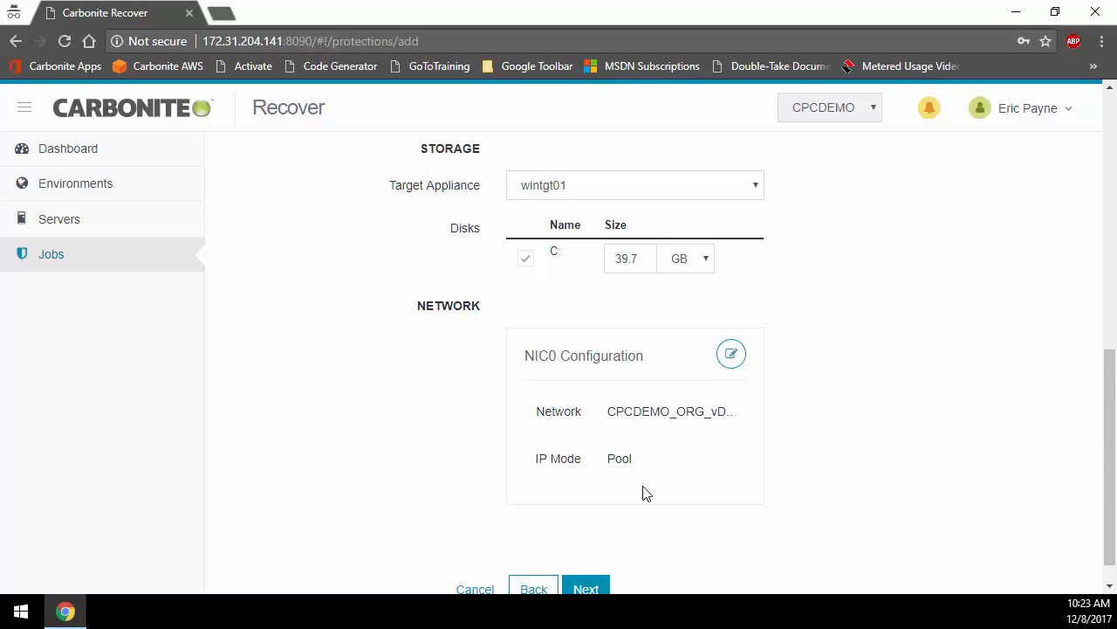
Step: Open the replica's NIC0 configuration, check the IP Mode choices, keep Pool, and continue to the failover plan
{"action": "left_click", "coordinate": [732, 355]}
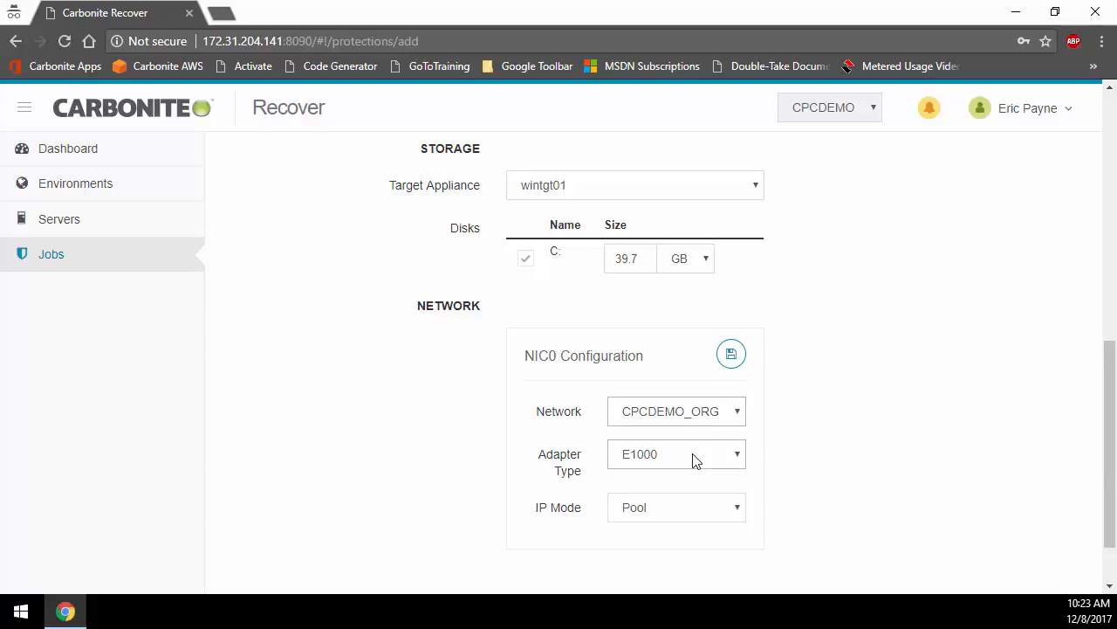
{"action": "left_click", "coordinate": [693, 510]}
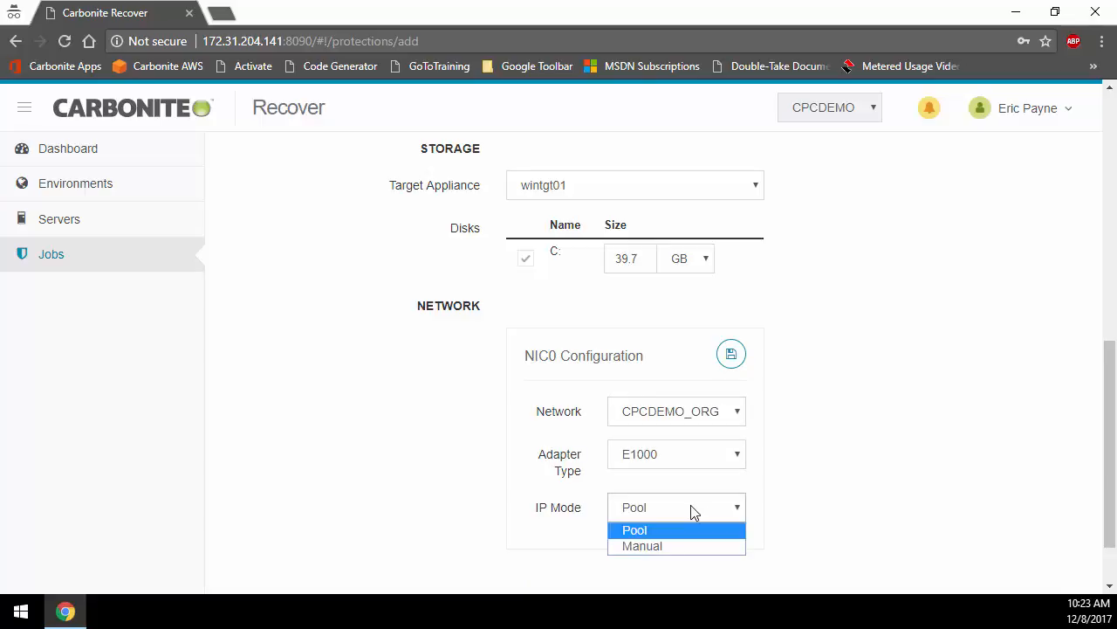
{"action": "left_click", "coordinate": [693, 510]}
{"action": "scroll", "coordinate": [451, 355], "scroll_direction": "up", "scroll_amount": 6}
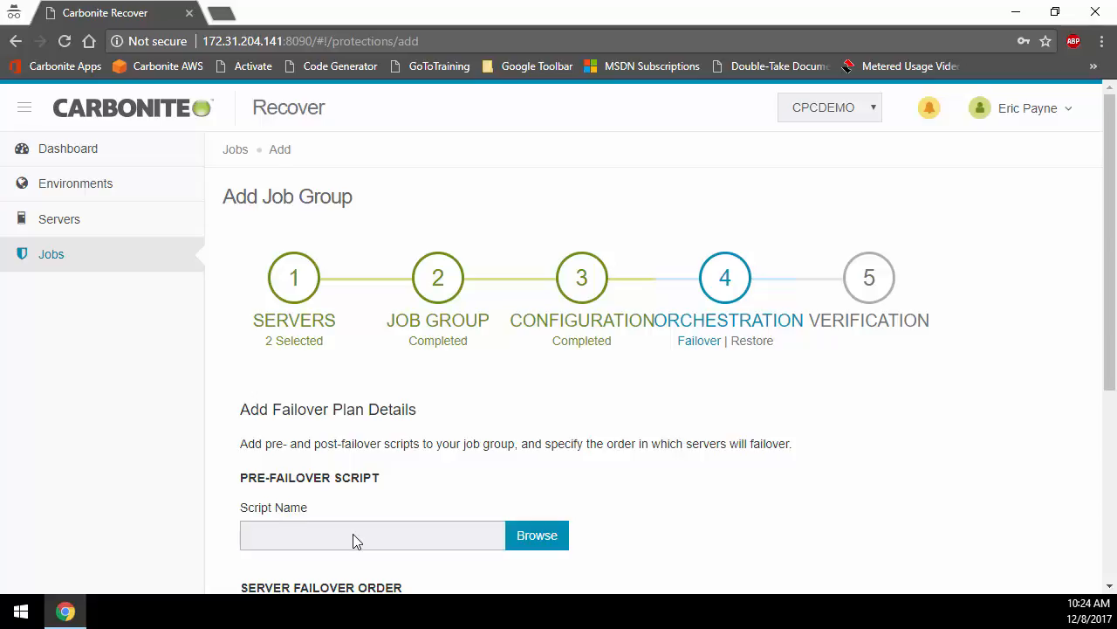
Step: Put mss-w2k12r2-b ahead of mss-w2k12r2-a in the server failover order and continue to the restore plan
{"action": "scroll", "coordinate": [354, 541], "scroll_direction": "down", "scroll_amount": 2}
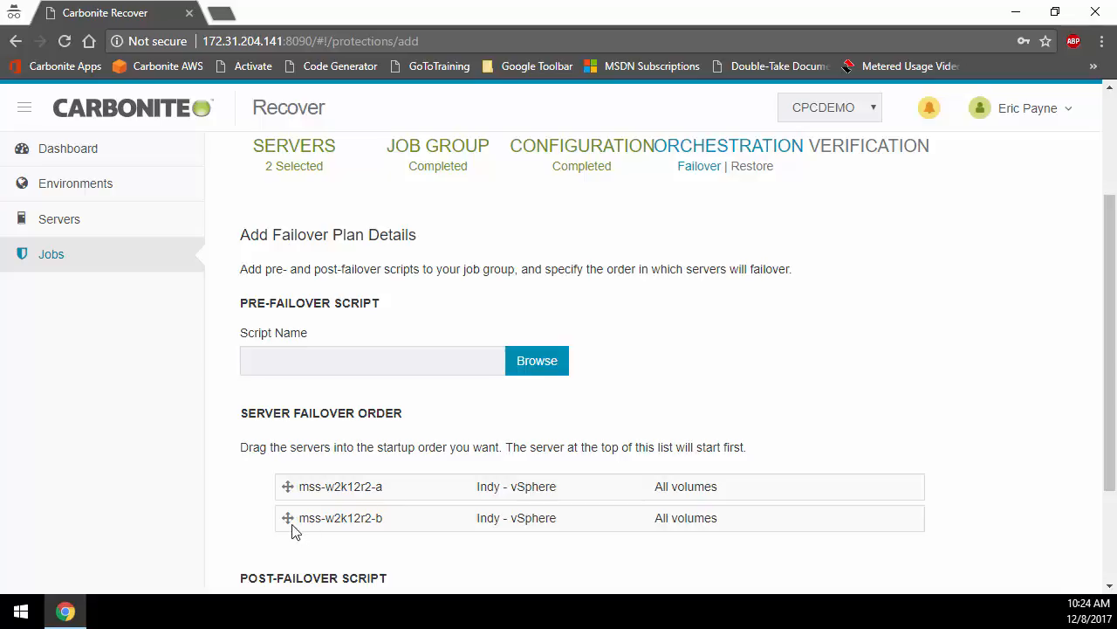
{"action": "left_click_drag", "start_coordinate": [288, 520], "coordinate": [286, 484]}
{"action": "scroll", "coordinate": [287, 485], "scroll_direction": "down", "scroll_amount": 2}
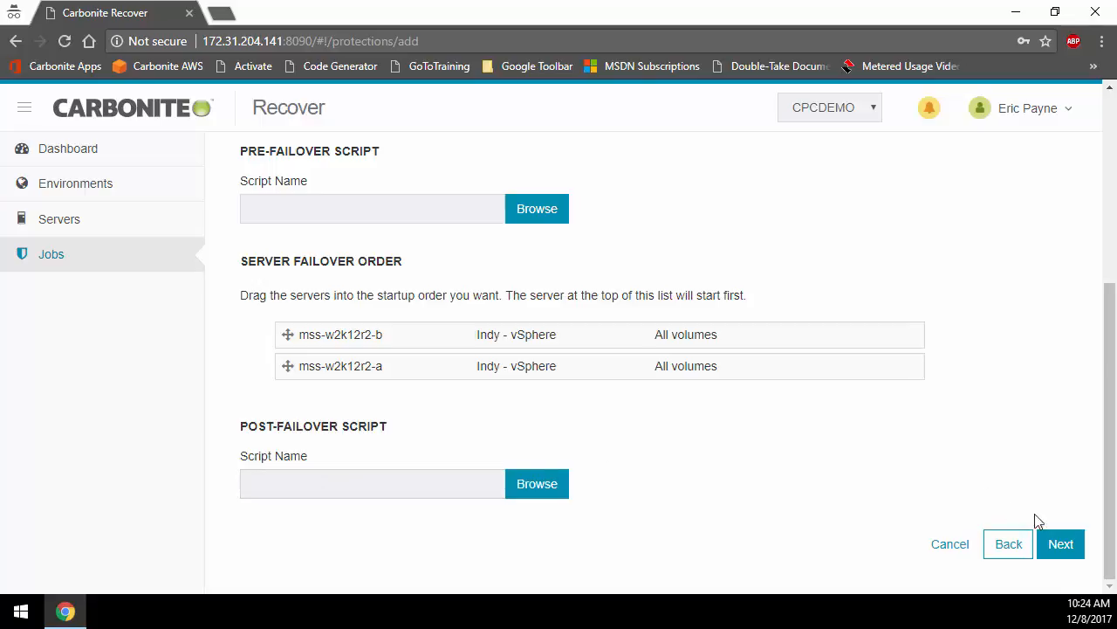
{"action": "left_click", "coordinate": [1061, 548]}
{"action": "left_click", "coordinate": [1060, 548]}
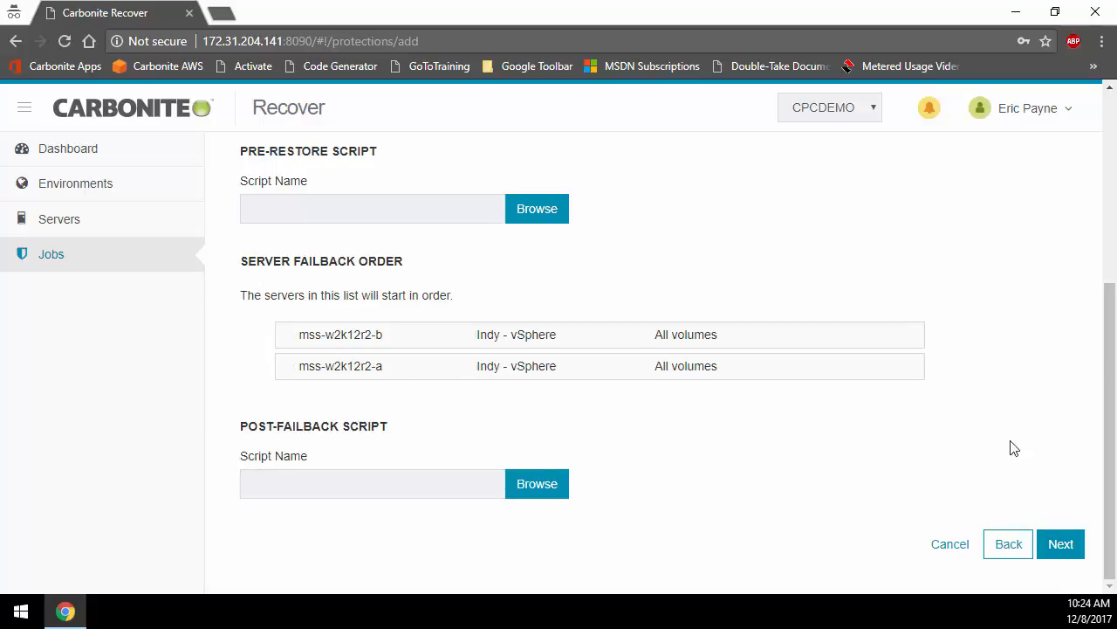
Step: Accept the restore plan without scripts, review the verification checklist, and finish creating the job group
{"action": "scroll", "coordinate": [1014, 448], "scroll_direction": "up", "scroll_amount": 3}
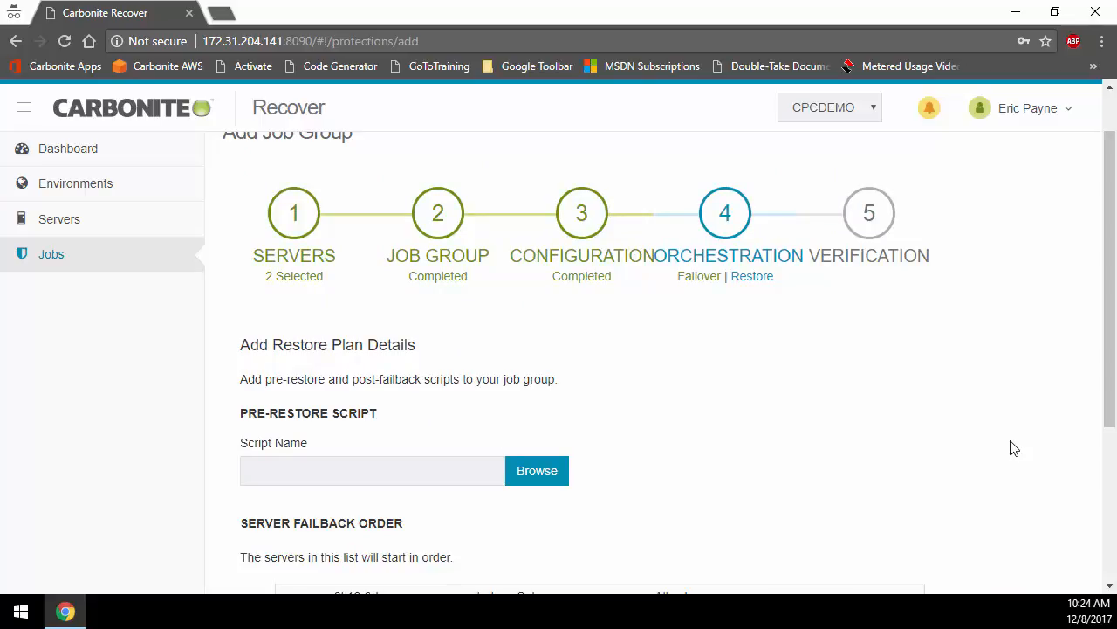
{"action": "scroll", "coordinate": [1015, 448], "scroll_direction": "down", "scroll_amount": 2}
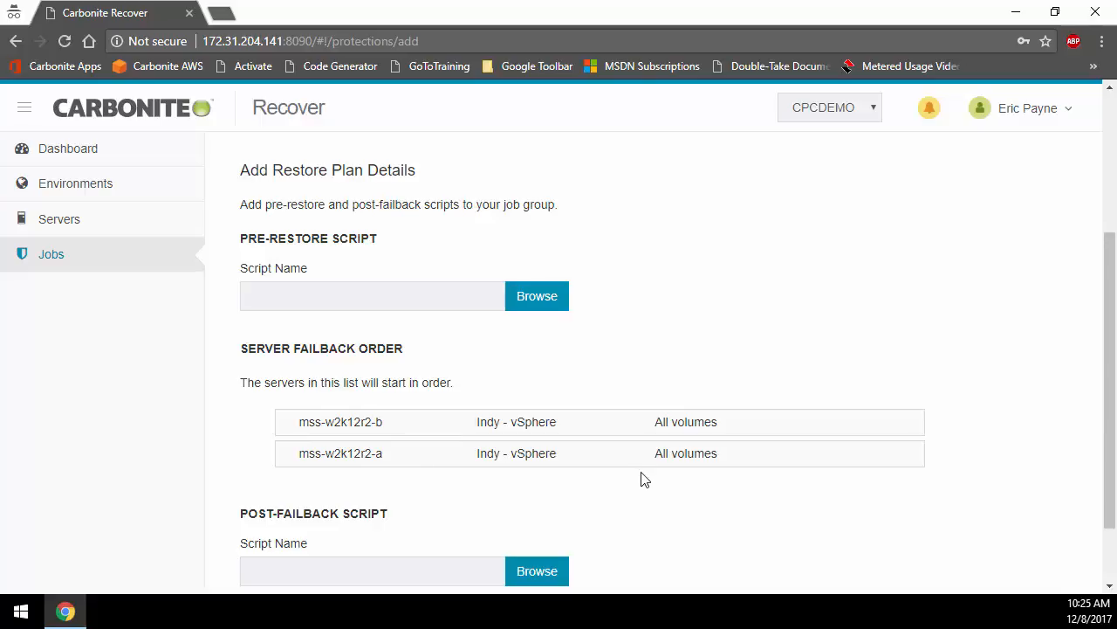
{"action": "scroll", "coordinate": [785, 493], "scroll_direction": "down", "scroll_amount": 1}
{"action": "left_click", "coordinate": [1060, 545]}
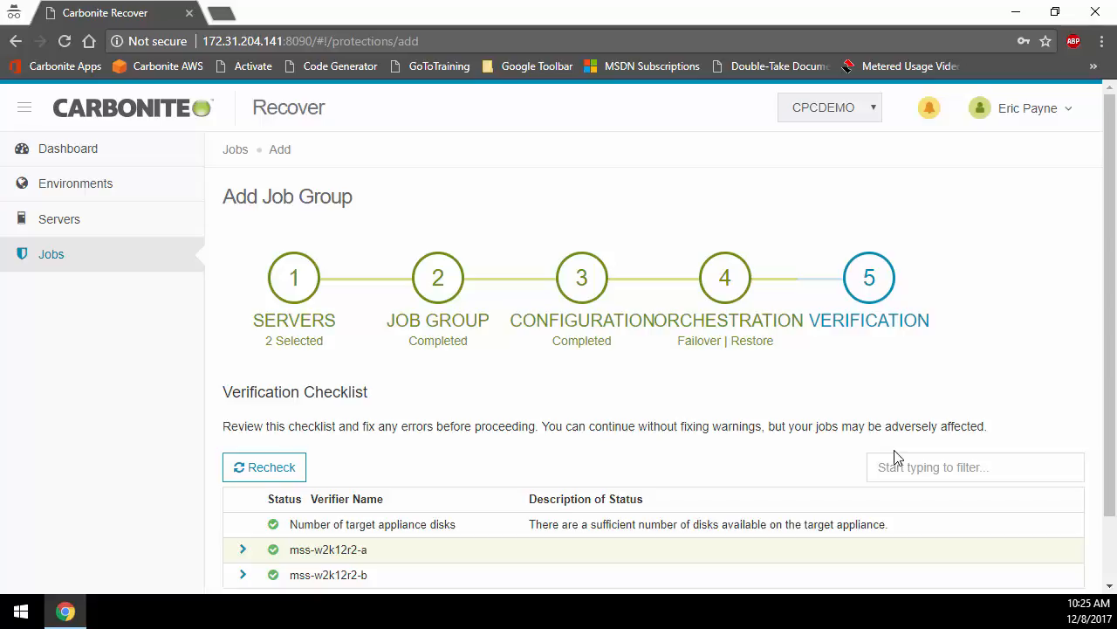
{"action": "scroll", "coordinate": [895, 458], "scroll_direction": "down", "scroll_amount": 1}
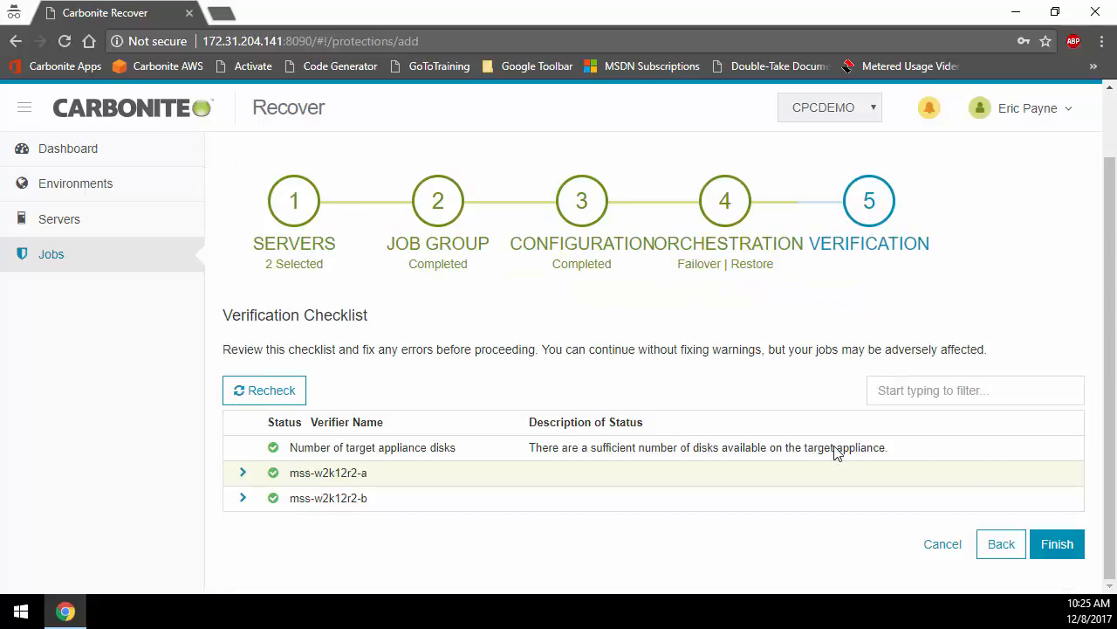
{"action": "left_click", "coordinate": [1057, 544]}
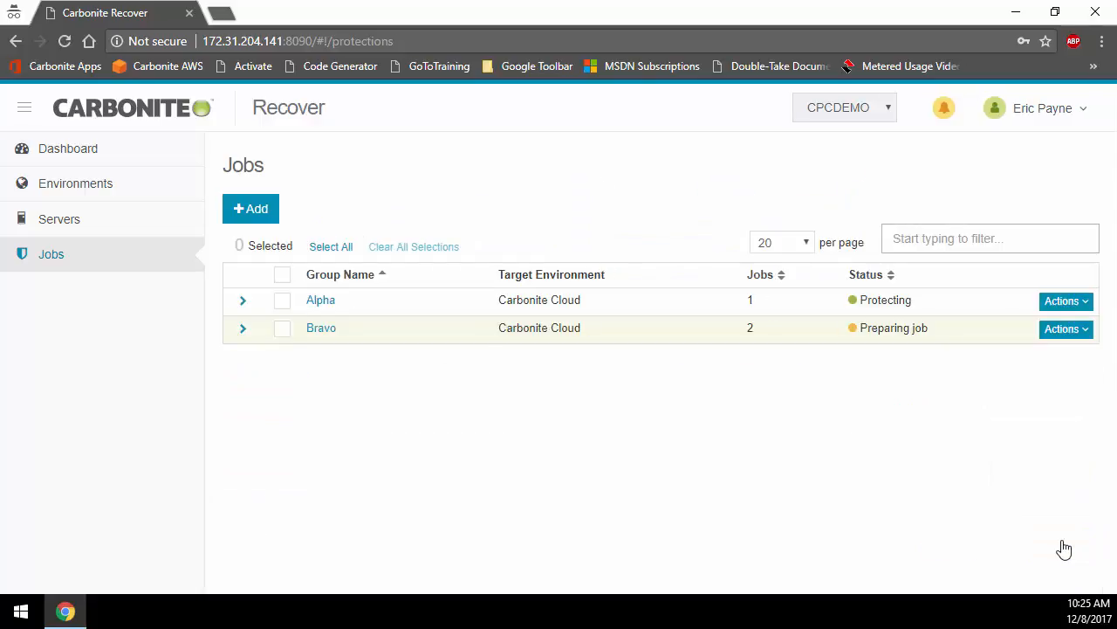
Step: Examine the operations offered for the Bravo group, its mss-w2k12r2-a job and the Alpha group
{"action": "left_click", "coordinate": [243, 330]}
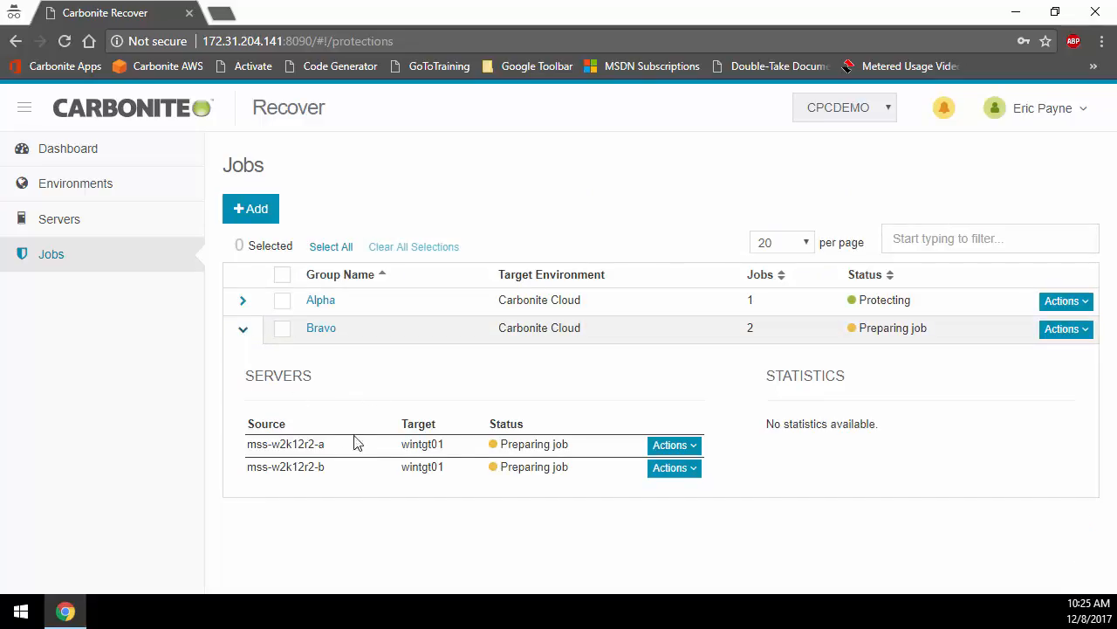
{"action": "left_click", "coordinate": [674, 445]}
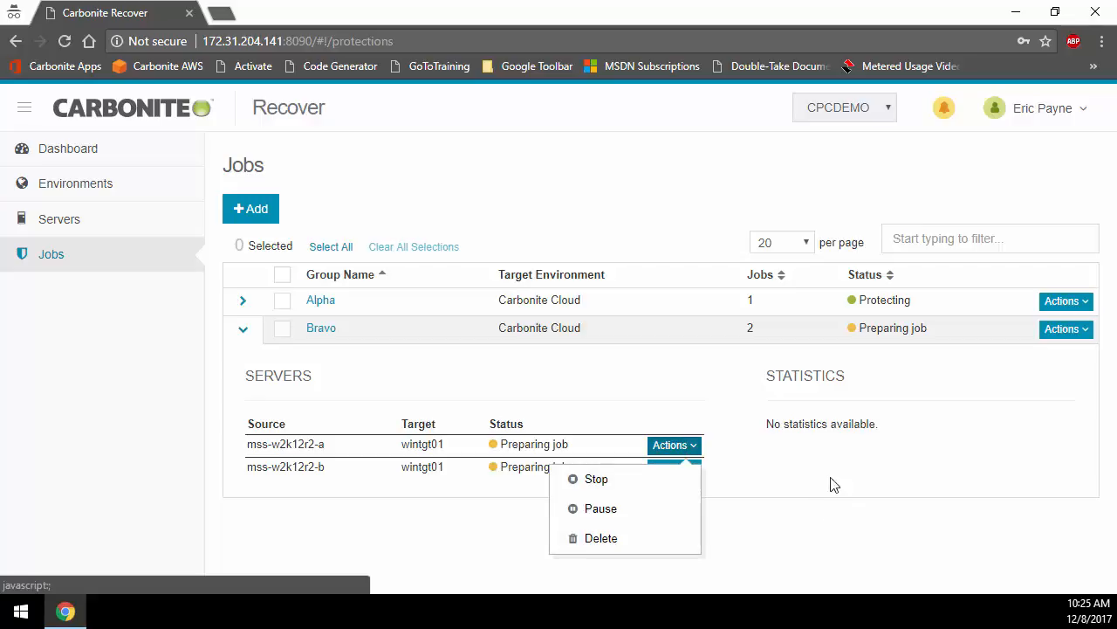
{"action": "left_click", "coordinate": [849, 454]}
{"action": "left_click", "coordinate": [1077, 336]}
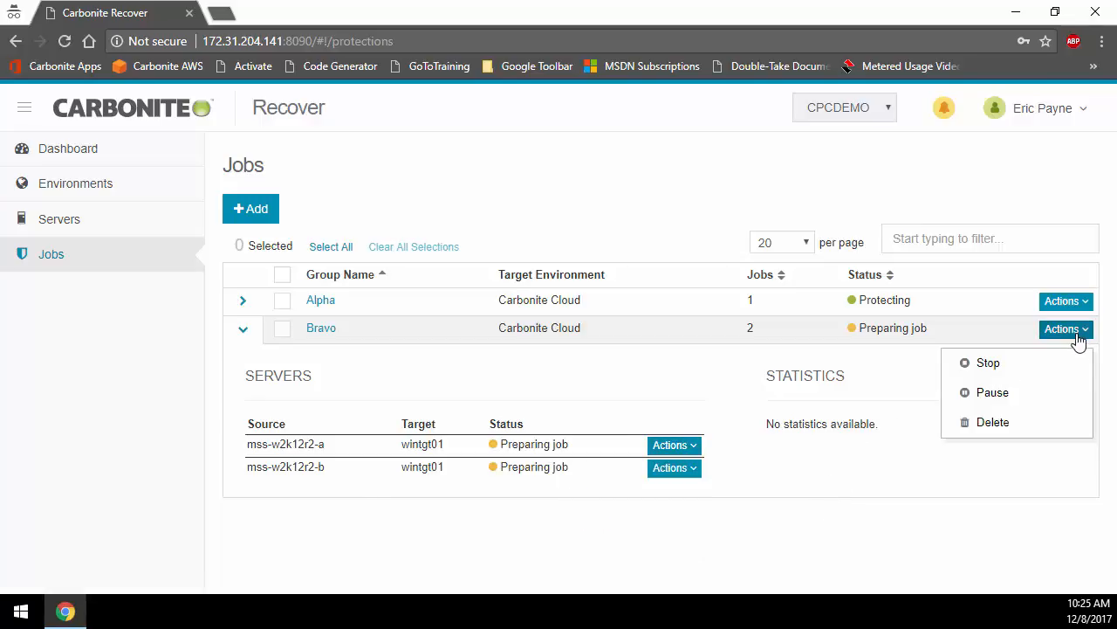
{"action": "left_click", "coordinate": [245, 330]}
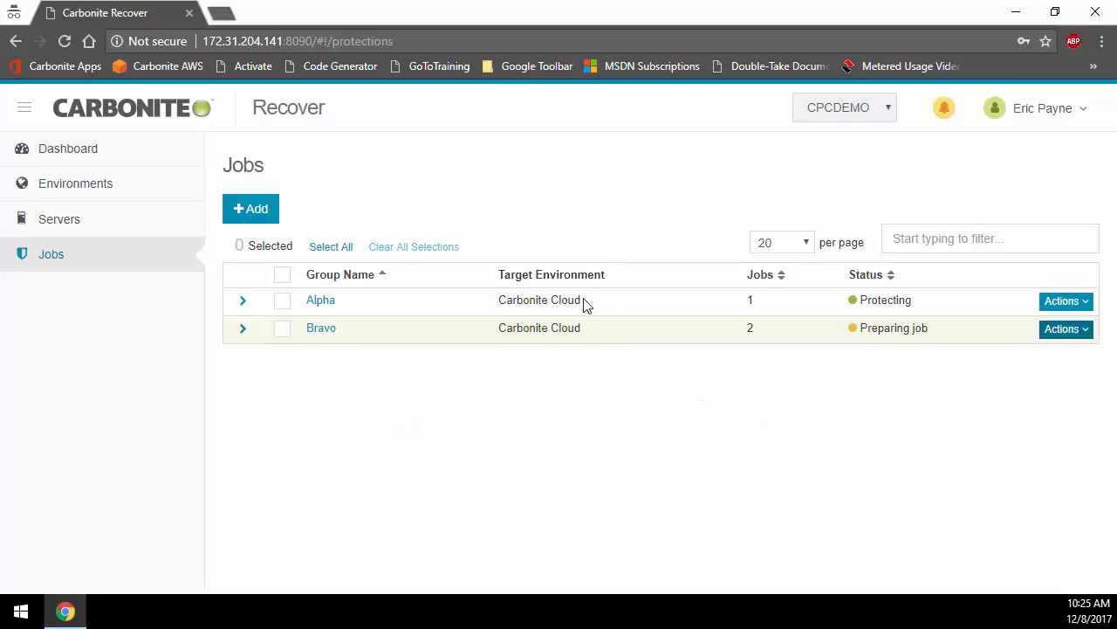
{"action": "left_click", "coordinate": [1069, 301]}
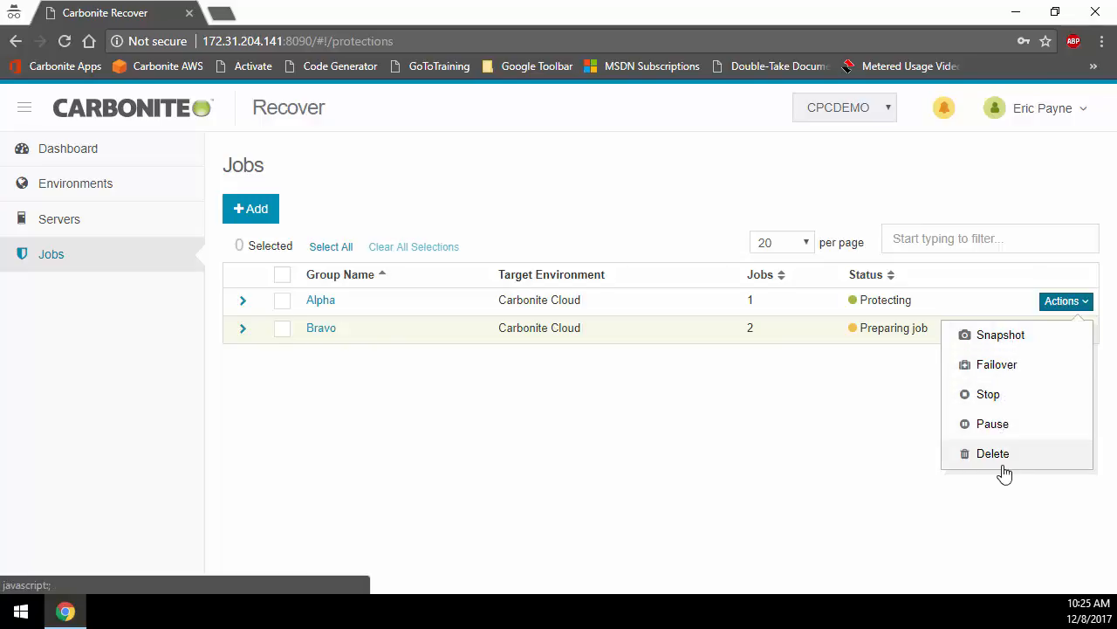
{"action": "left_click", "coordinate": [1001, 336]}
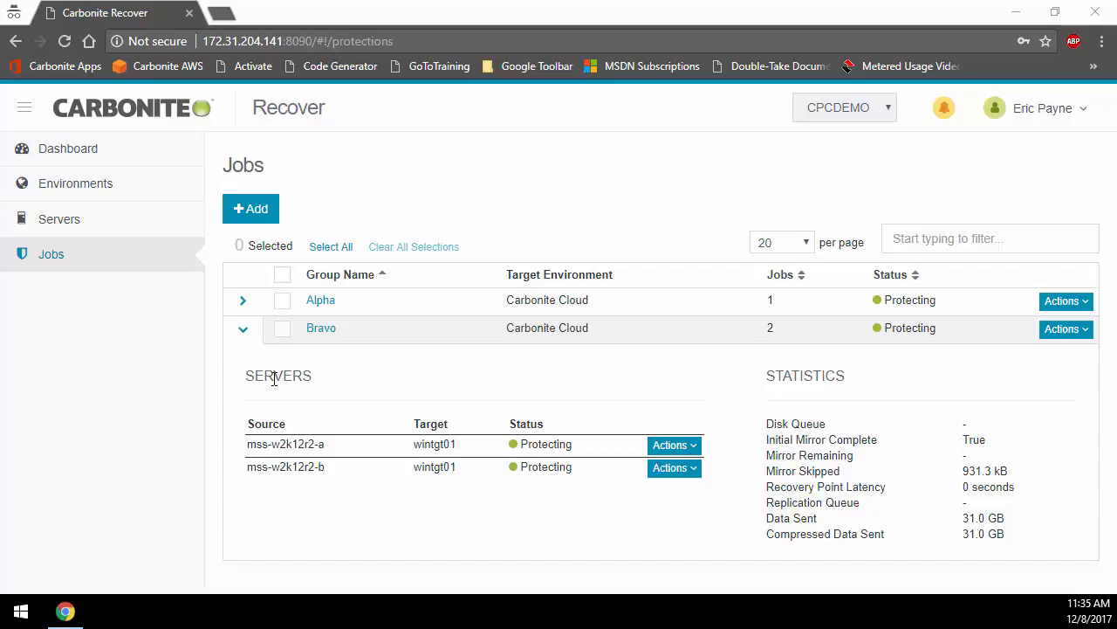
Step: Check the failover options for Bravo and its mss-w2k12r2-a job, and examine the Create Job Group and Take Group Snapshot operations in Bravo's details
{"action": "left_click", "coordinate": [1079, 330]}
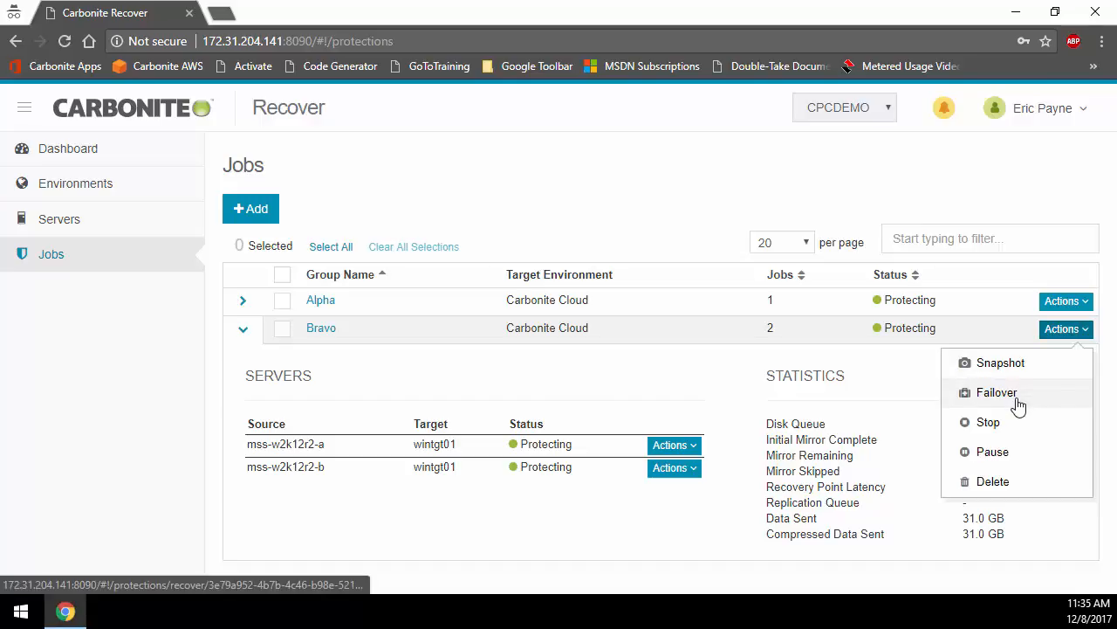
{"action": "left_click", "coordinate": [686, 447]}
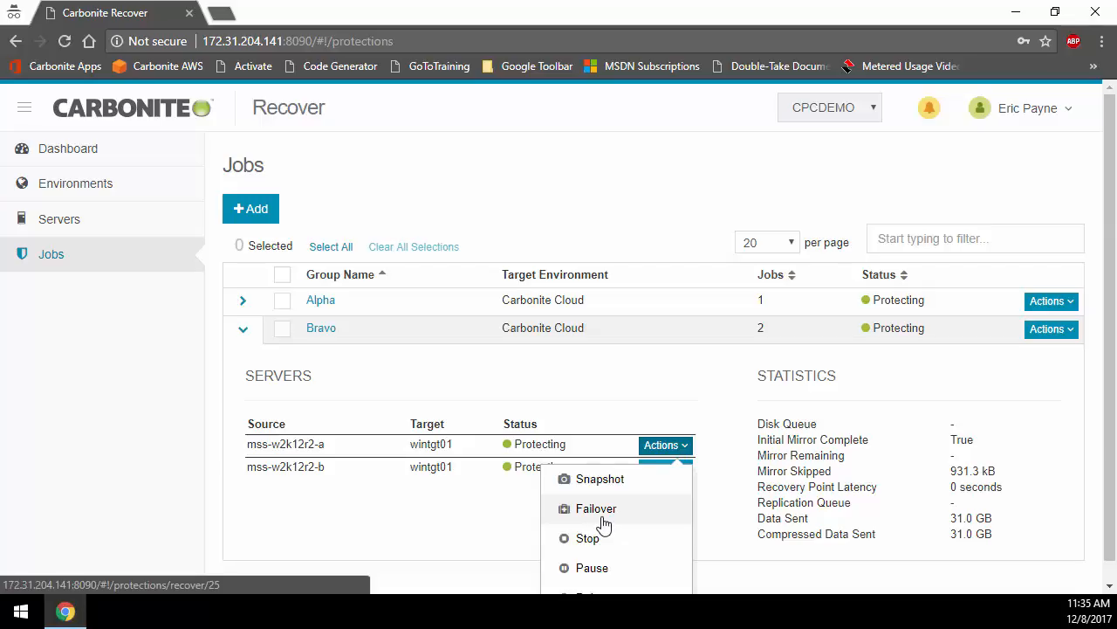
{"action": "left_click", "coordinate": [325, 331]}
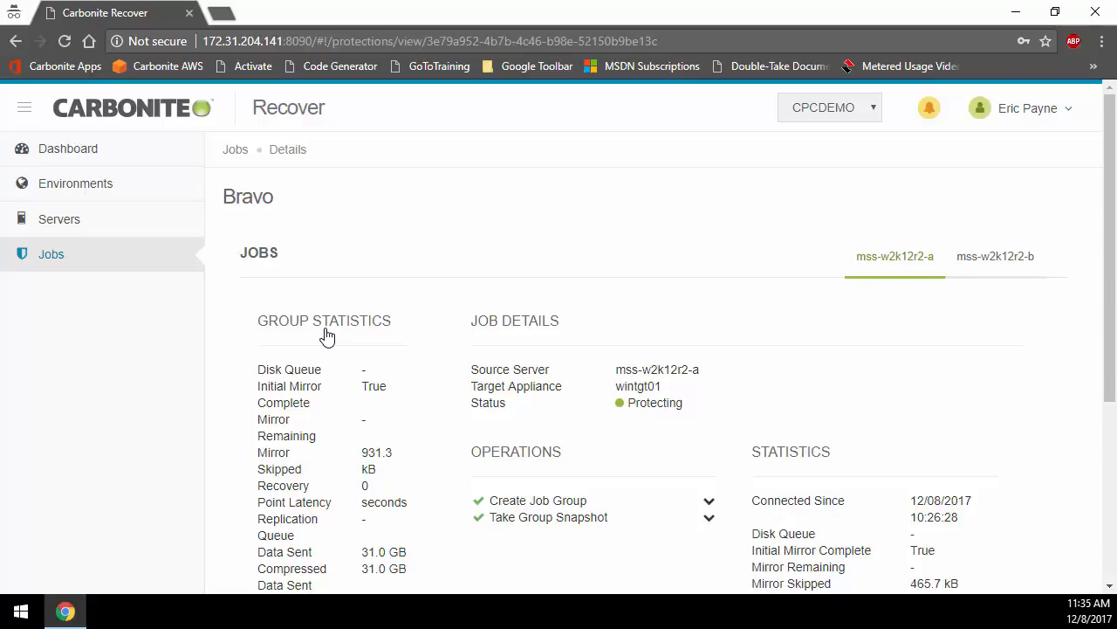
{"action": "scroll", "coordinate": [325, 336], "scroll_direction": "down", "scroll_amount": 1}
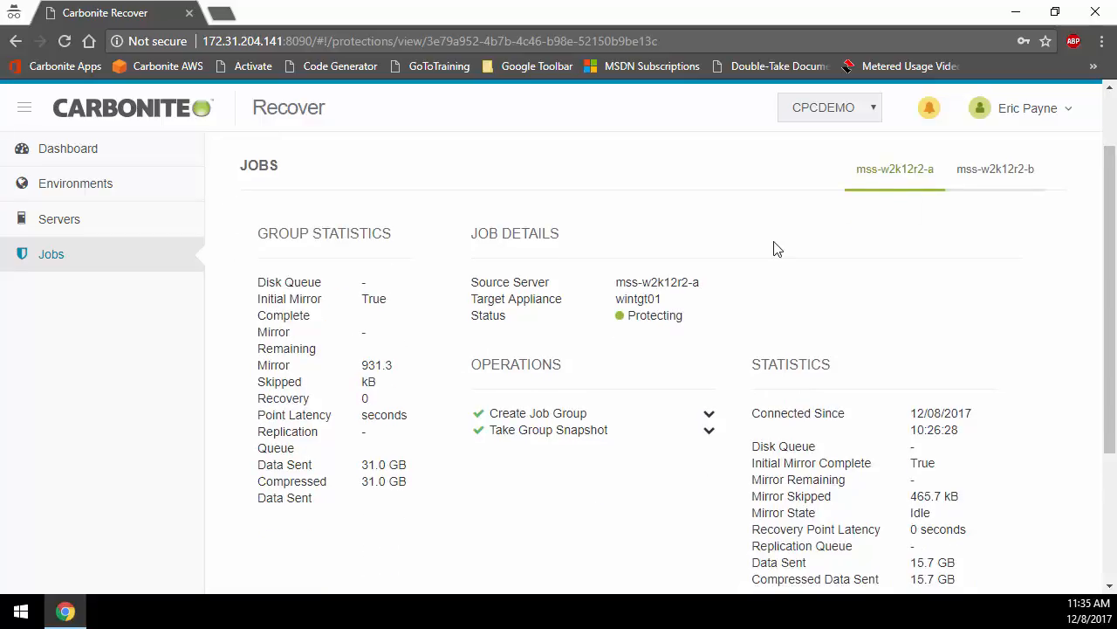
{"action": "left_click", "coordinate": [709, 415]}
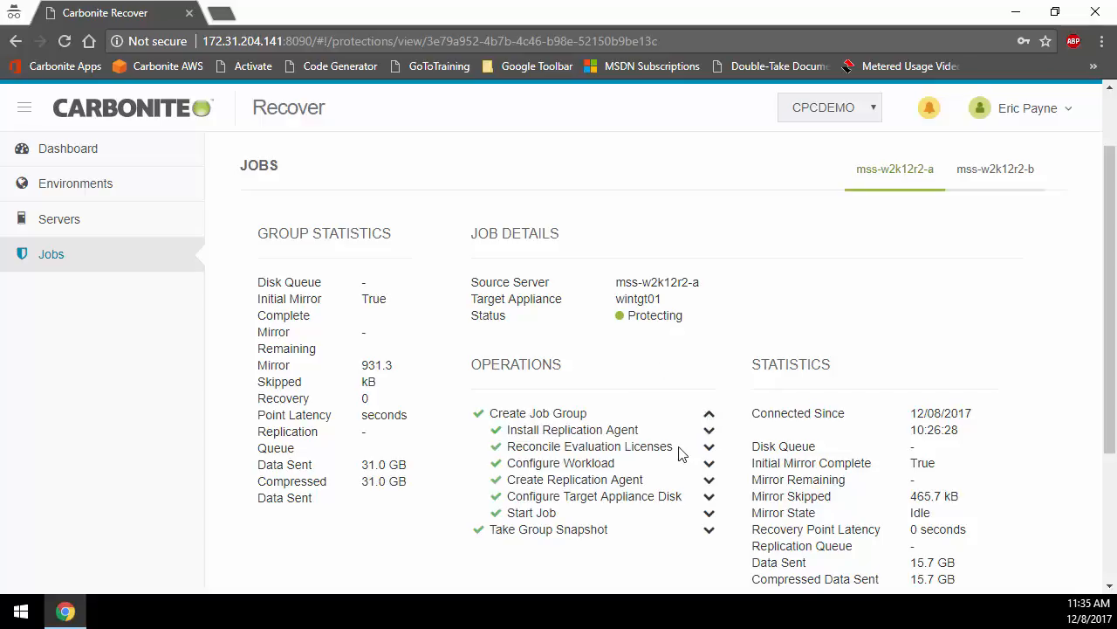
{"action": "left_click", "coordinate": [709, 530]}
{"action": "left_click", "coordinate": [710, 533]}
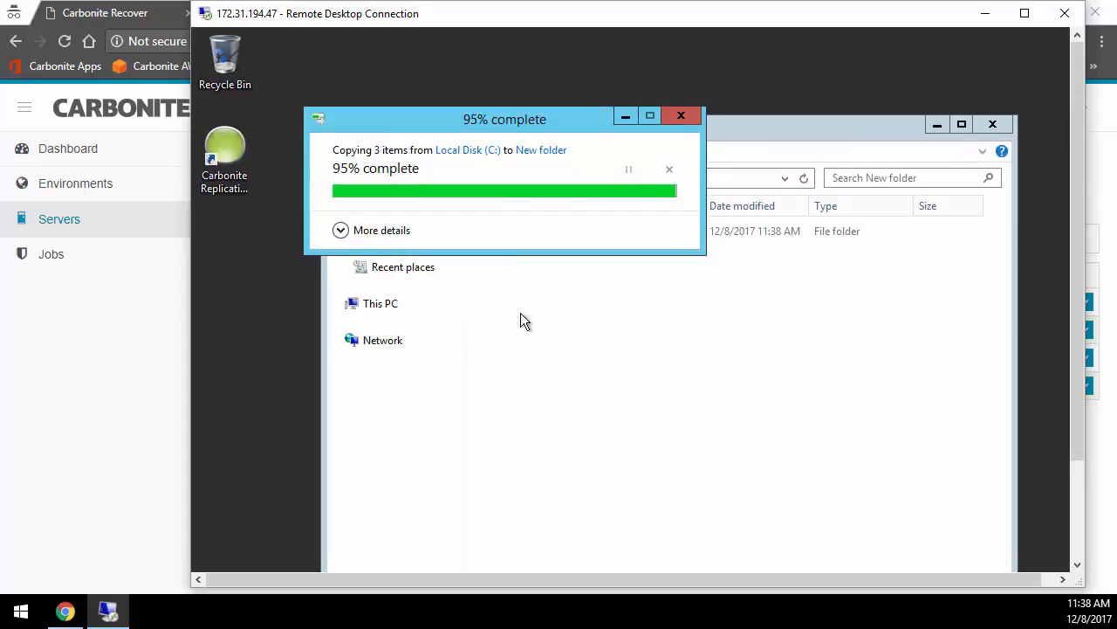
Step: Make two copies of the dt folder inside New folder on the remote server, and disconnect the remote session
{"action": "right_click", "coordinate": [493, 232]}
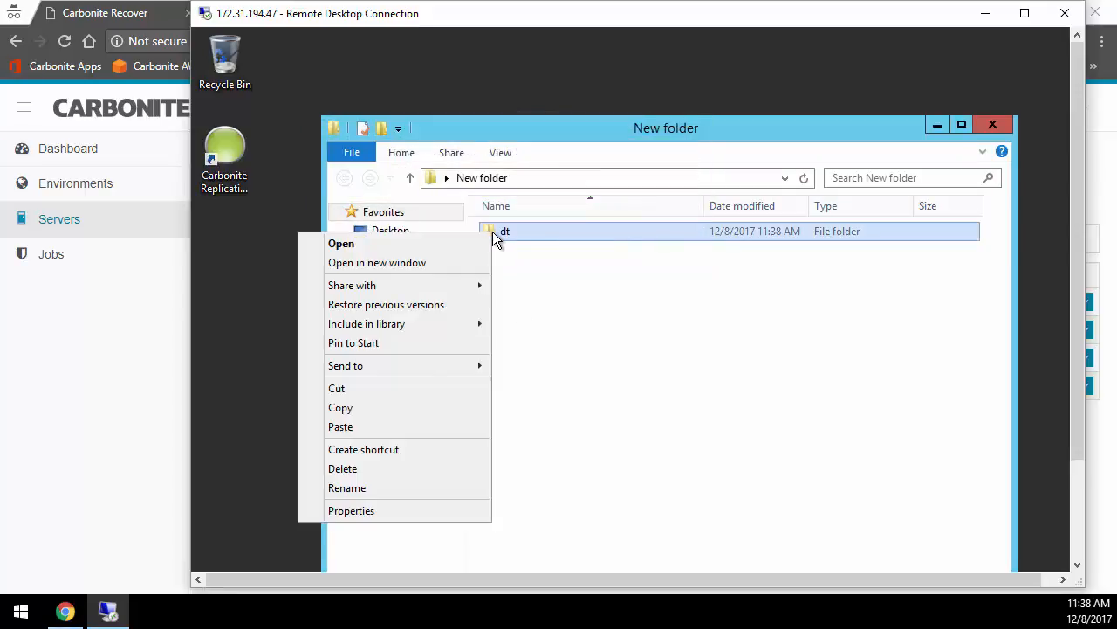
{"action": "left_click", "coordinate": [416, 408]}
{"action": "left_click", "coordinate": [610, 371]}
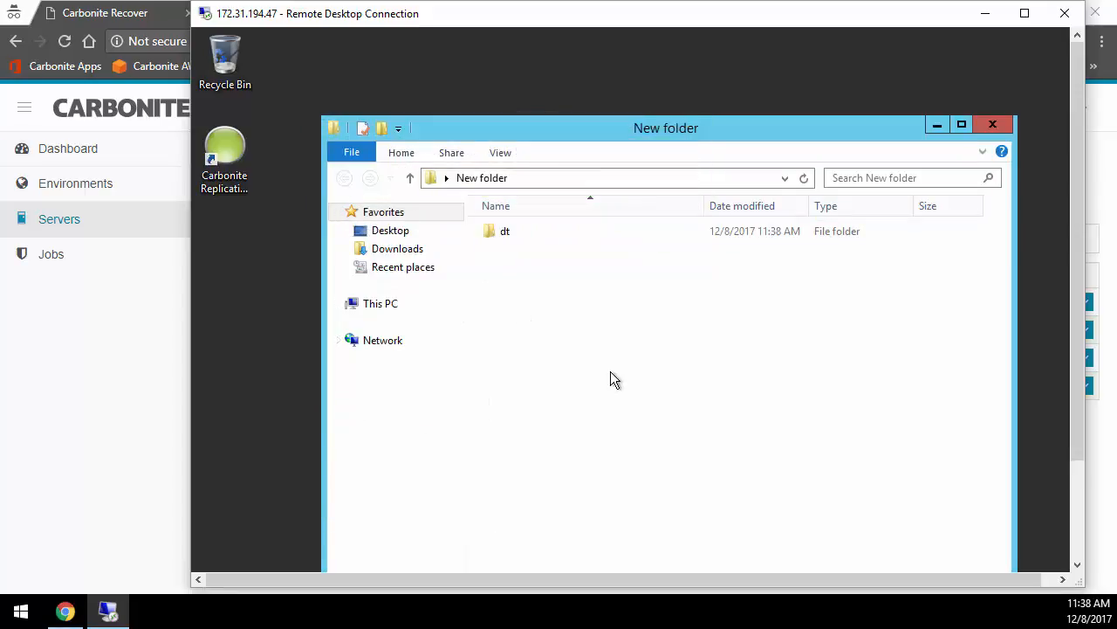
{"action": "key", "text": "ctrl+v"}
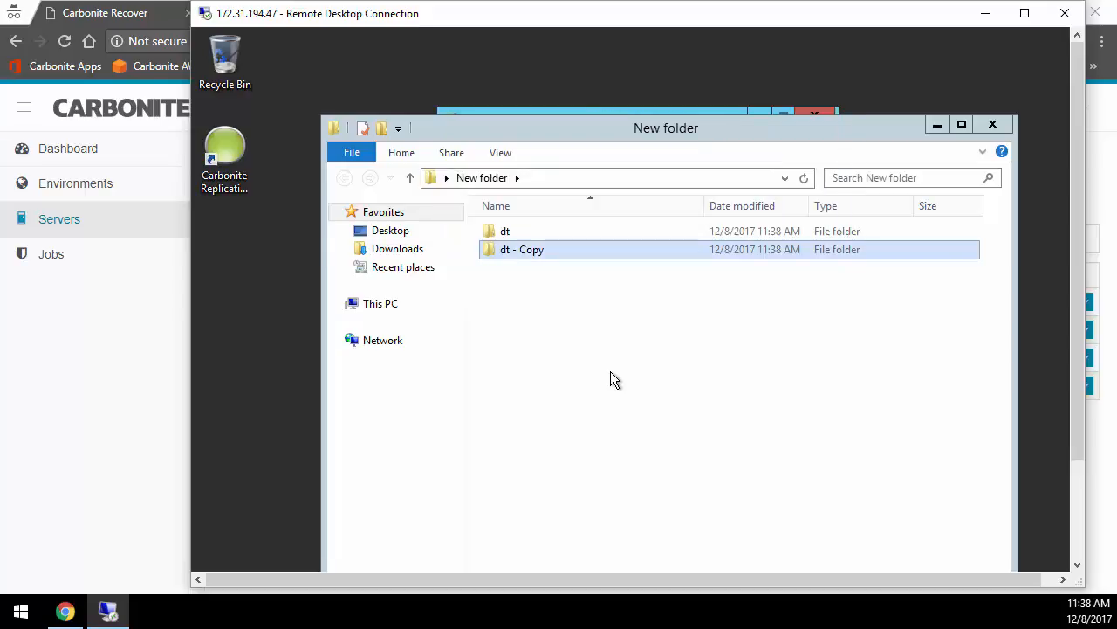
{"action": "key", "text": "ctrl+v"}
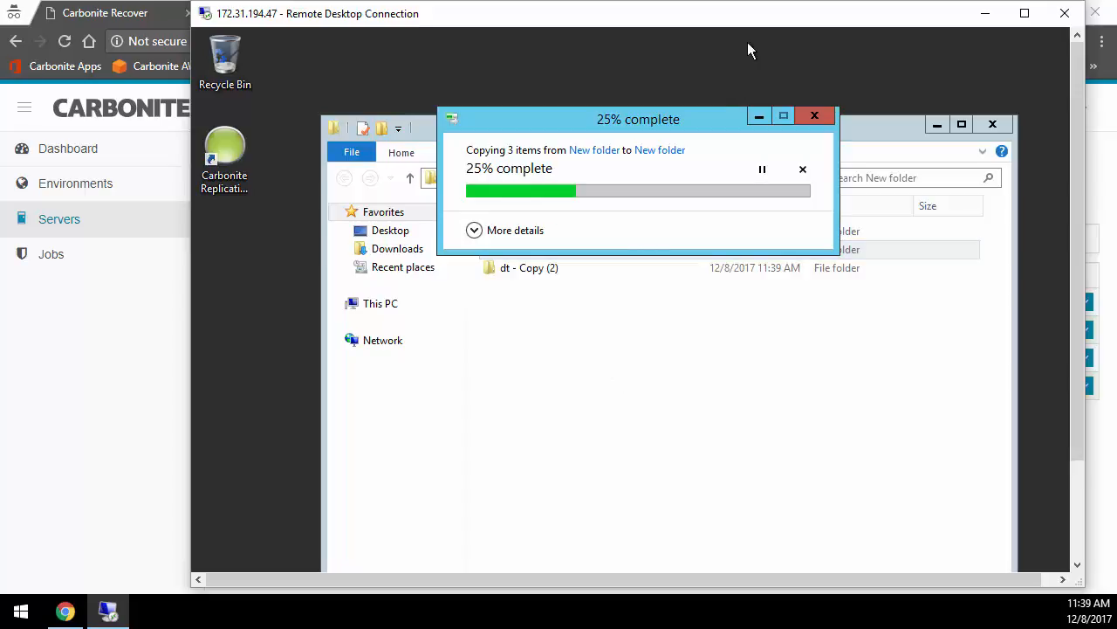
{"action": "left_click", "coordinate": [1065, 14]}
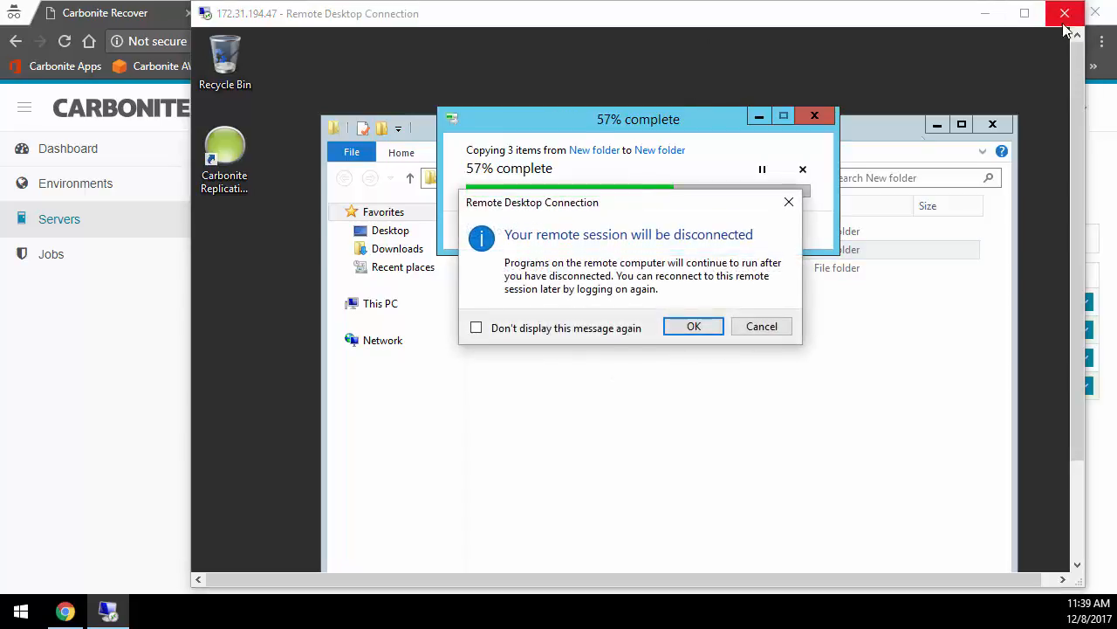
{"action": "left_click", "coordinate": [694, 324]}
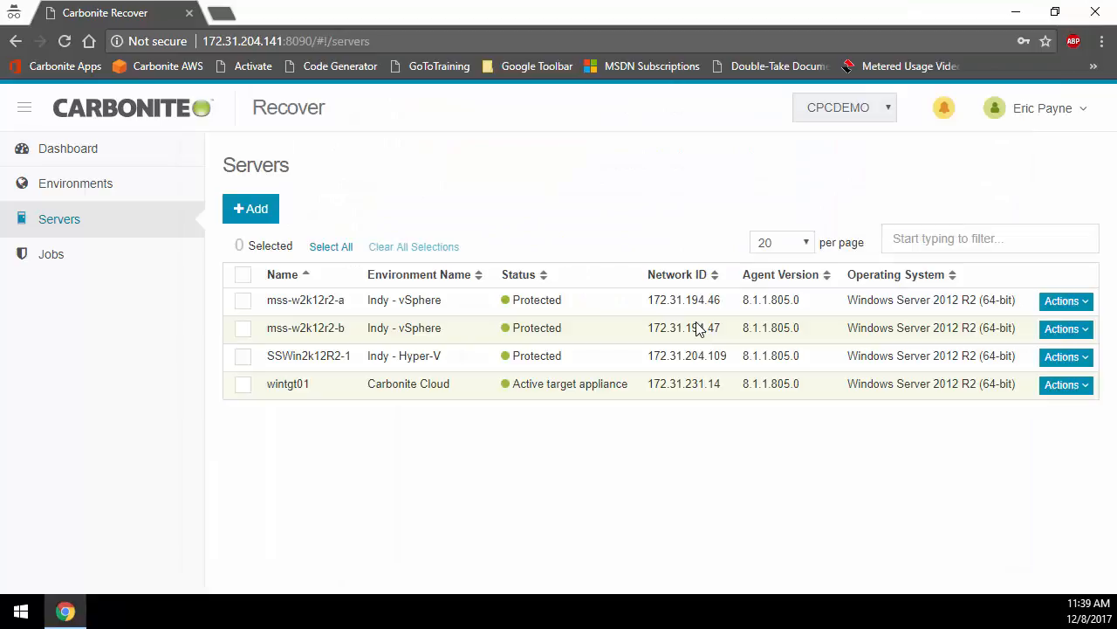
Step: Start the failover of the Bravo job group and accept its configuration with failover using live data
{"action": "left_click", "coordinate": [122, 262]}
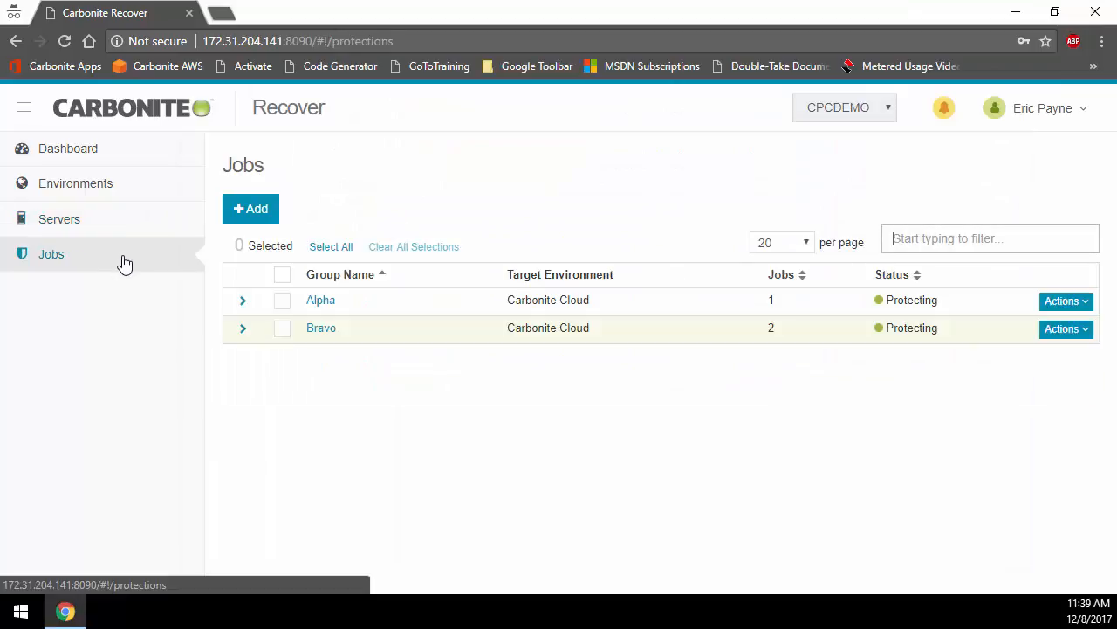
{"action": "left_click", "coordinate": [1062, 332]}
{"action": "left_click", "coordinate": [1004, 396]}
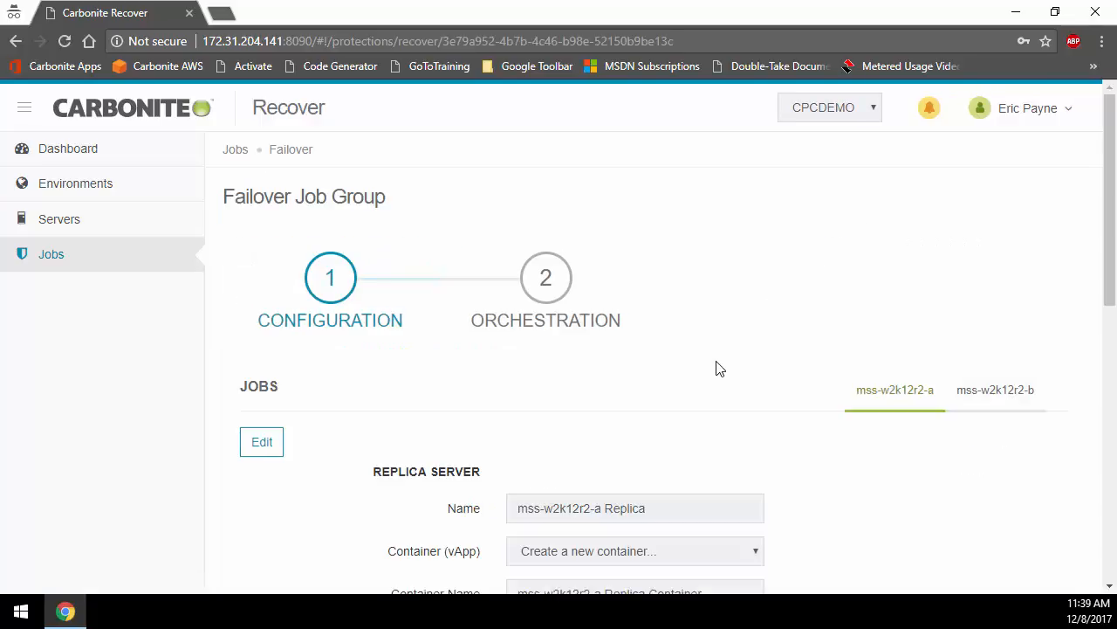
{"action": "scroll", "coordinate": [717, 367], "scroll_direction": "down", "scroll_amount": 1}
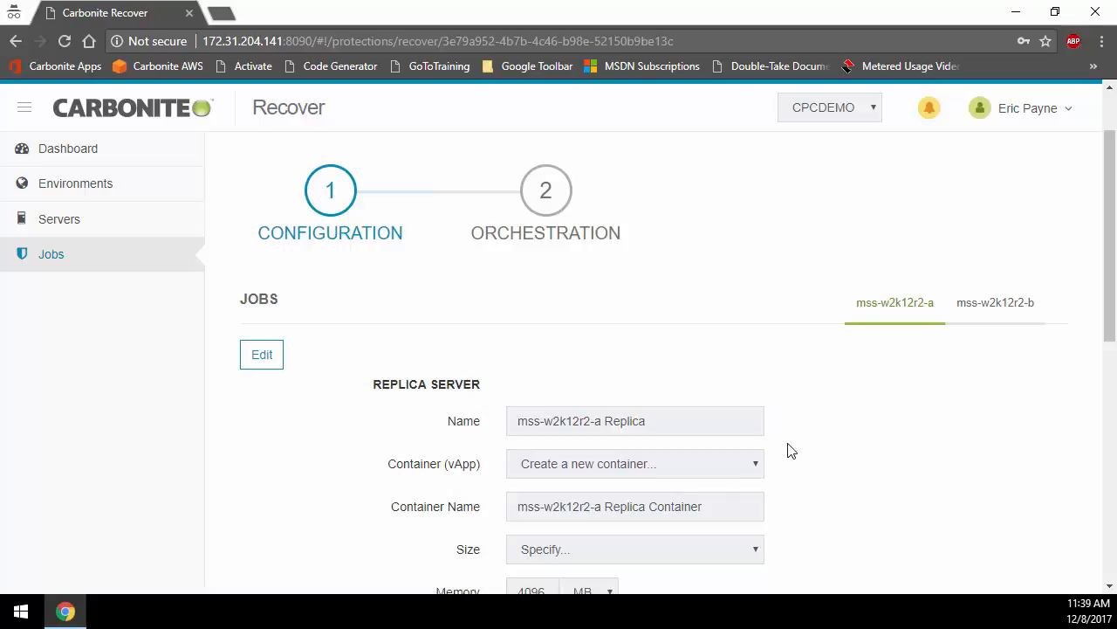
{"action": "scroll", "coordinate": [791, 450], "scroll_direction": "down", "scroll_amount": 5}
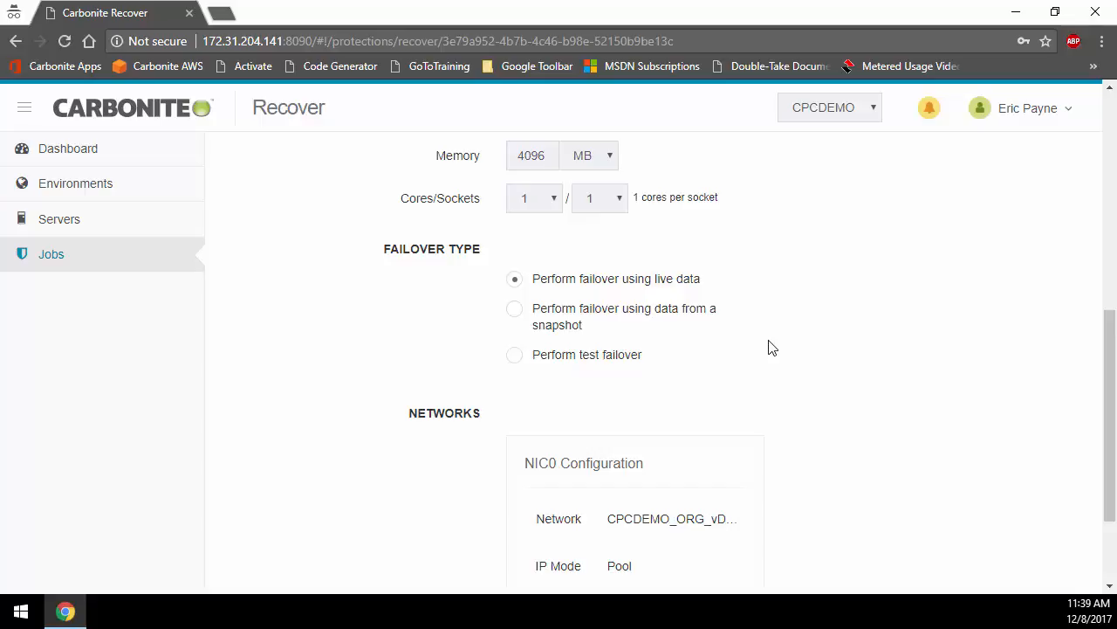
{"action": "scroll", "coordinate": [530, 572], "scroll_direction": "down", "scroll_amount": 2}
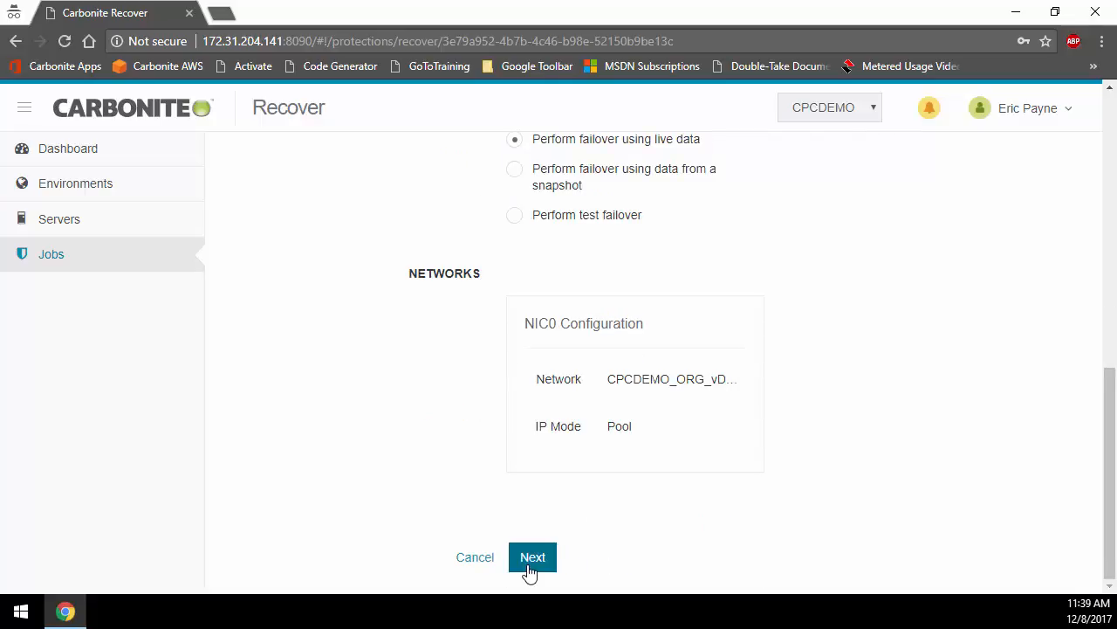
{"action": "left_click", "coordinate": [531, 558]}
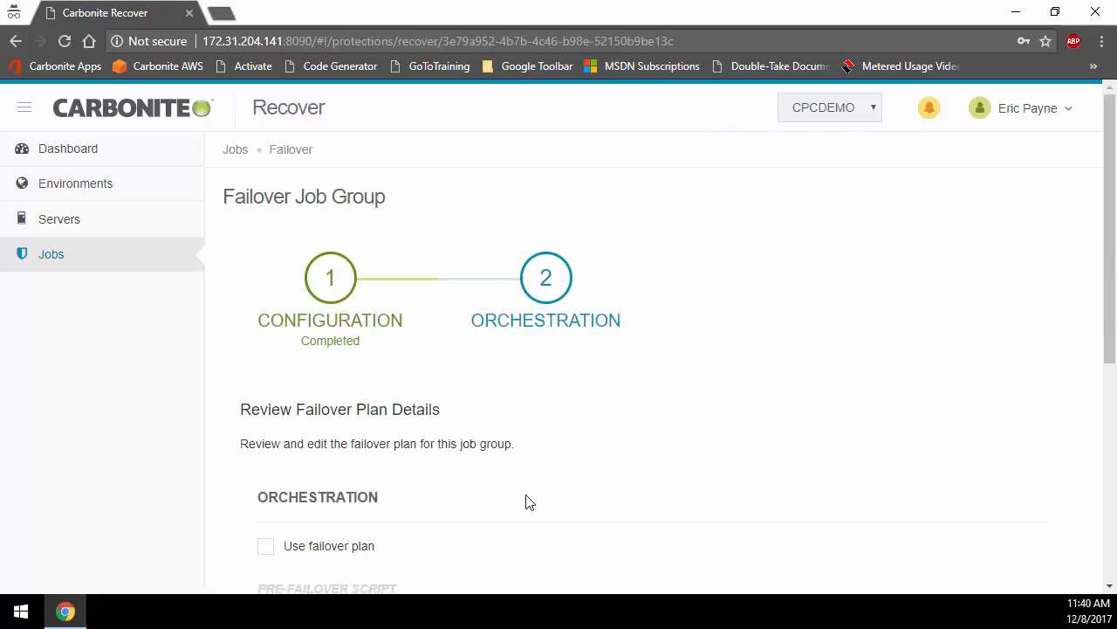
Step: Enable the failover plan for Bravo, review its scripts and server order, and run the failover
{"action": "scroll", "coordinate": [528, 502], "scroll_direction": "down", "scroll_amount": 4}
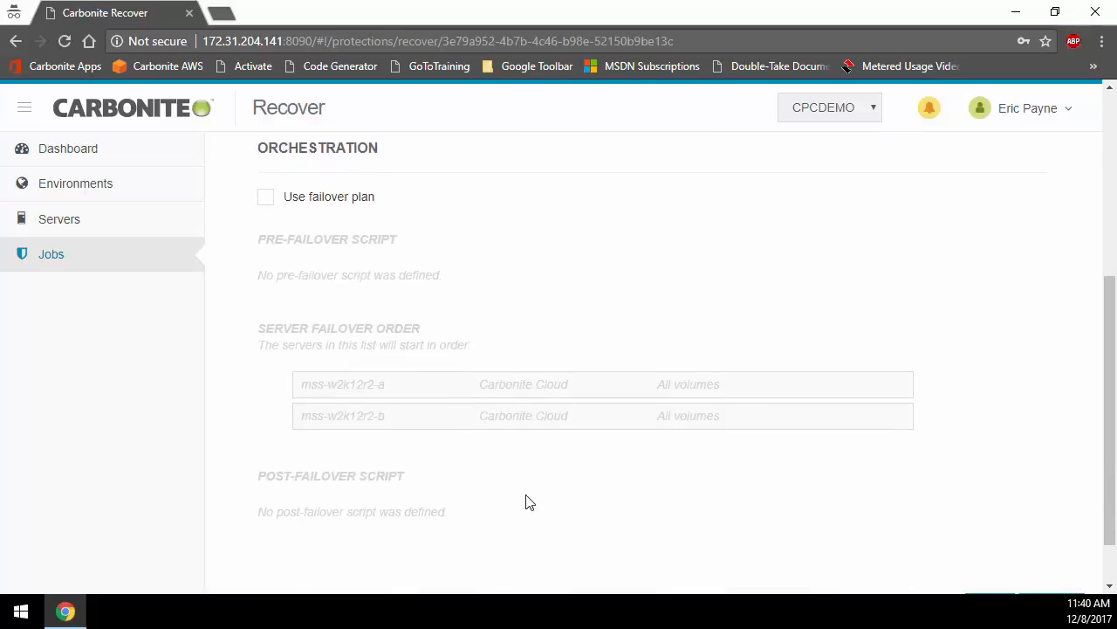
{"action": "left_click", "coordinate": [267, 200]}
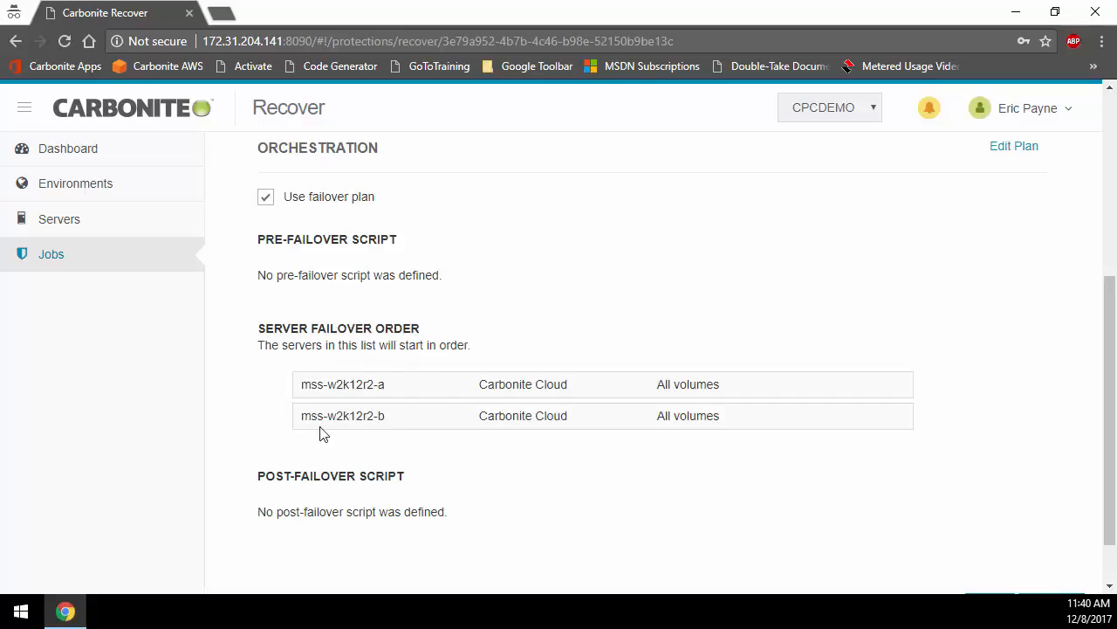
{"action": "scroll", "coordinate": [514, 444], "scroll_direction": "down", "scroll_amount": 1}
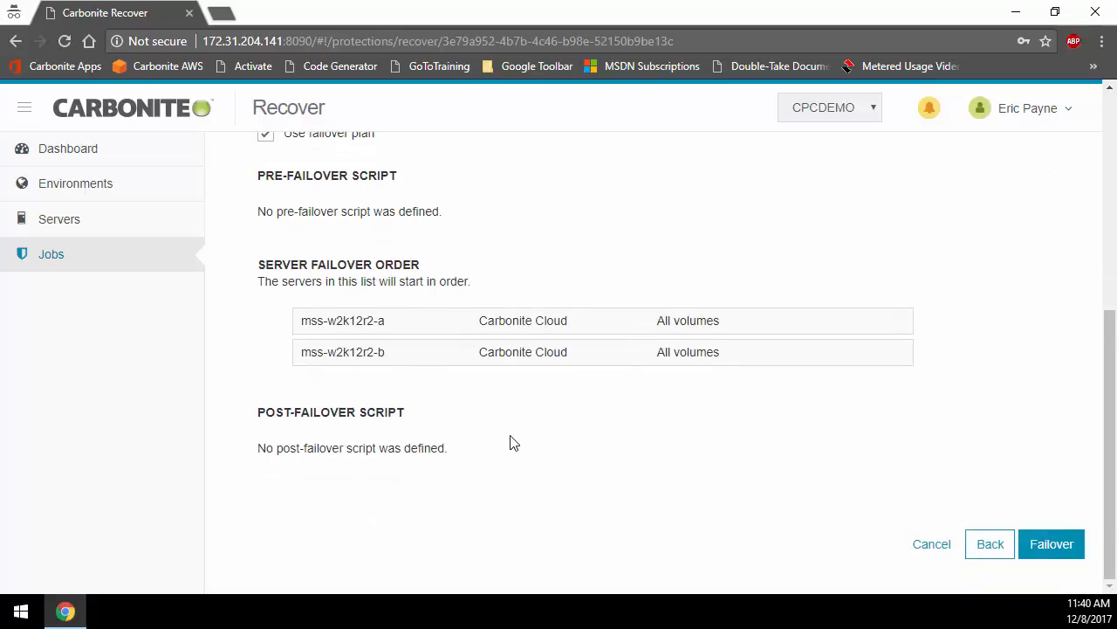
{"action": "left_click", "coordinate": [1038, 541]}
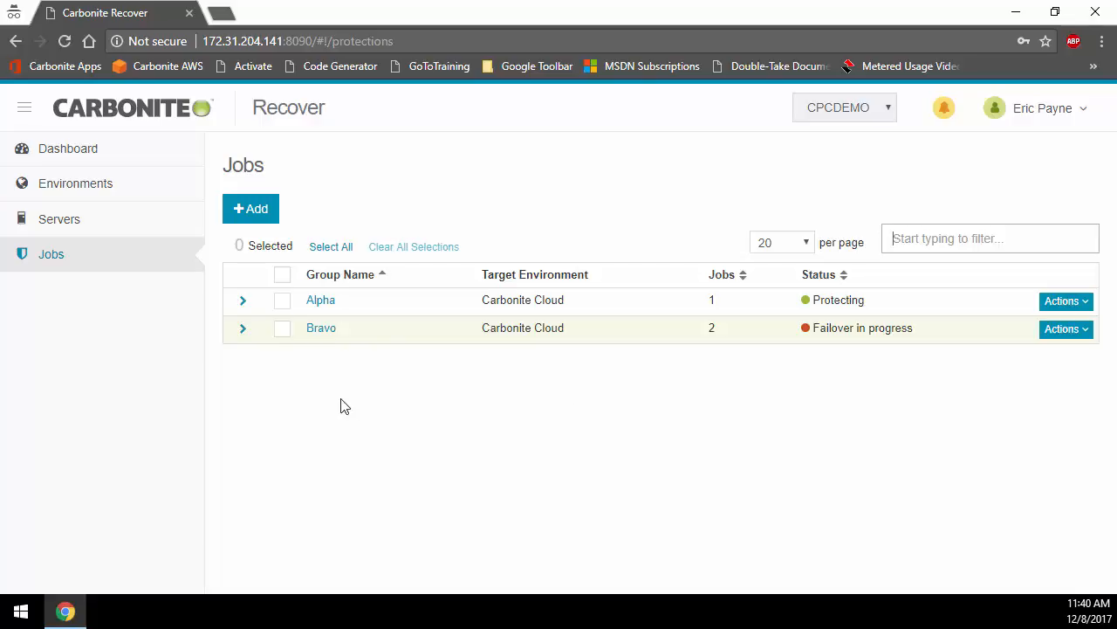
Step: Examine the failover progress of Bravo's servers and the Perform Group Failover operation in the group's details
{"action": "left_click", "coordinate": [241, 334]}
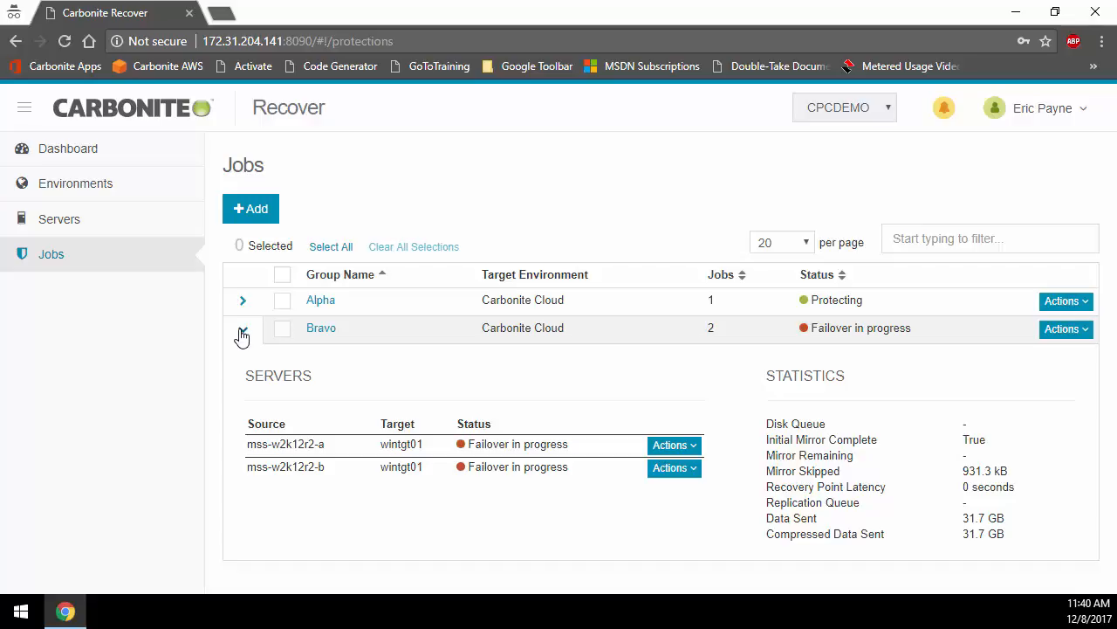
{"action": "left_click", "coordinate": [316, 332]}
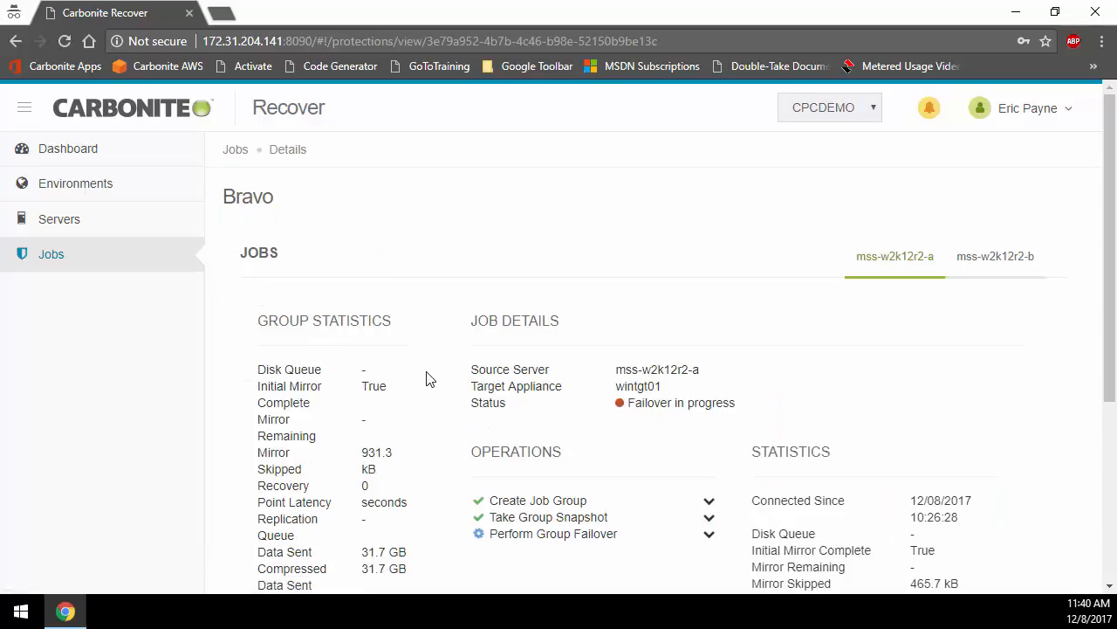
{"action": "scroll", "coordinate": [628, 444], "scroll_direction": "down", "scroll_amount": 3}
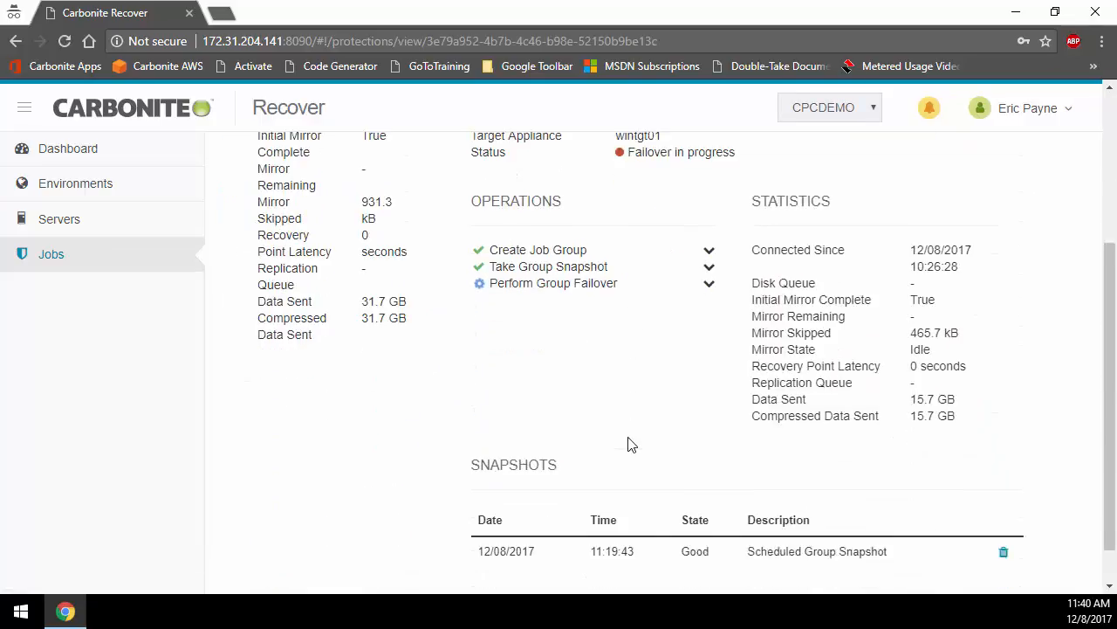
{"action": "left_click", "coordinate": [708, 273]}
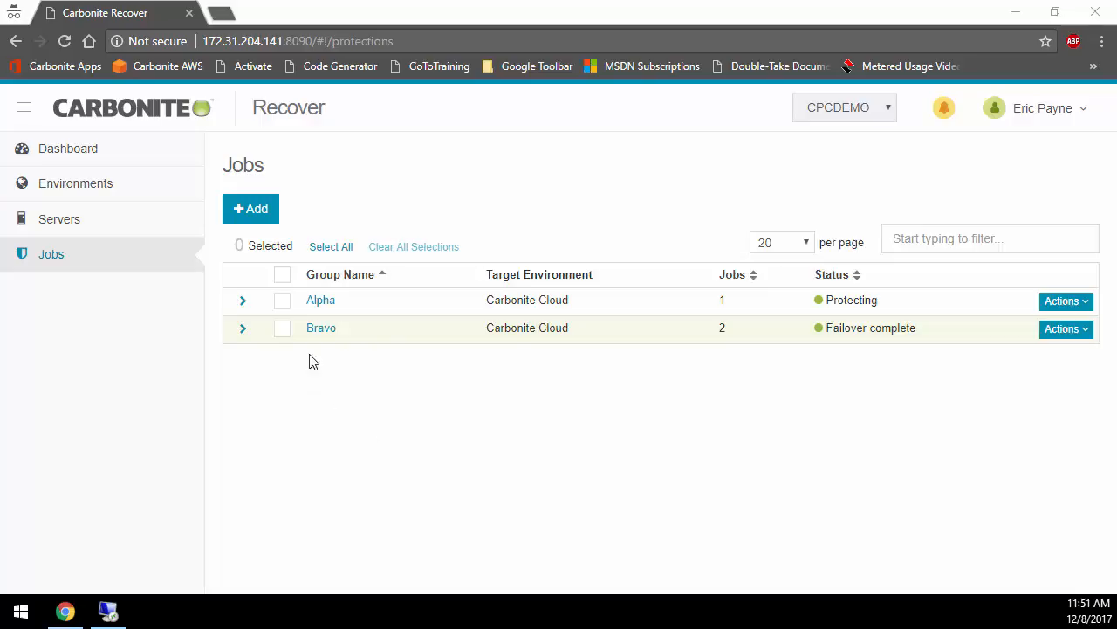
Step: Examine the Perform Group Failover sub-operations and the job details for mss-w2k12r2-a and mss-w2k12r2-b in Bravo
{"action": "left_click", "coordinate": [320, 328]}
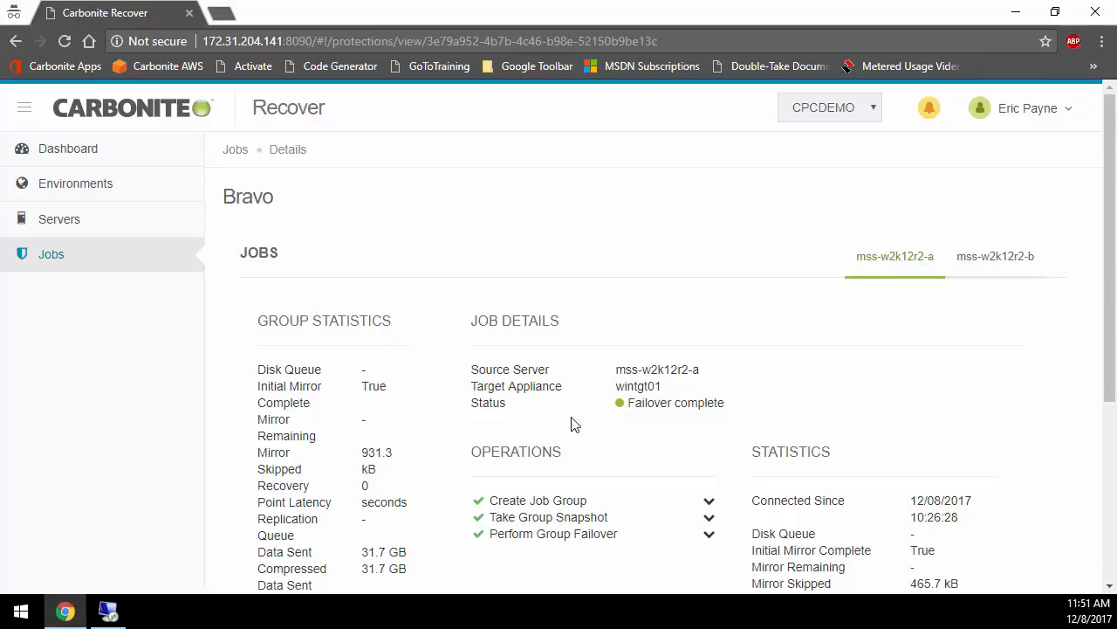
{"action": "scroll", "coordinate": [581, 421], "scroll_direction": "down", "scroll_amount": 1}
{"action": "left_click", "coordinate": [710, 447]}
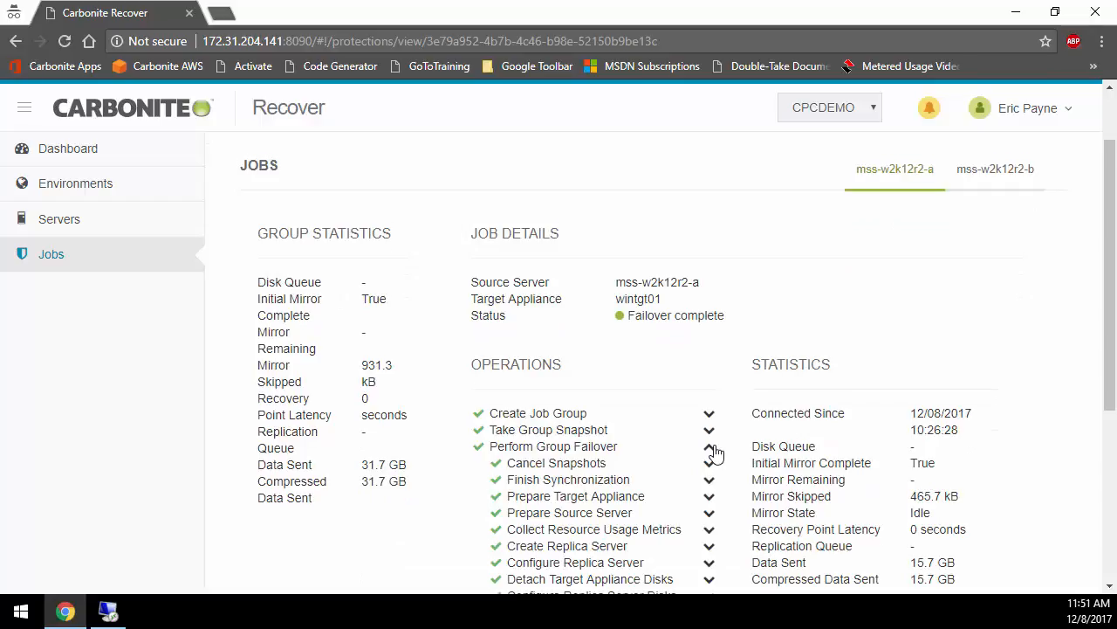
{"action": "scroll", "coordinate": [711, 450], "scroll_direction": "down", "scroll_amount": 3}
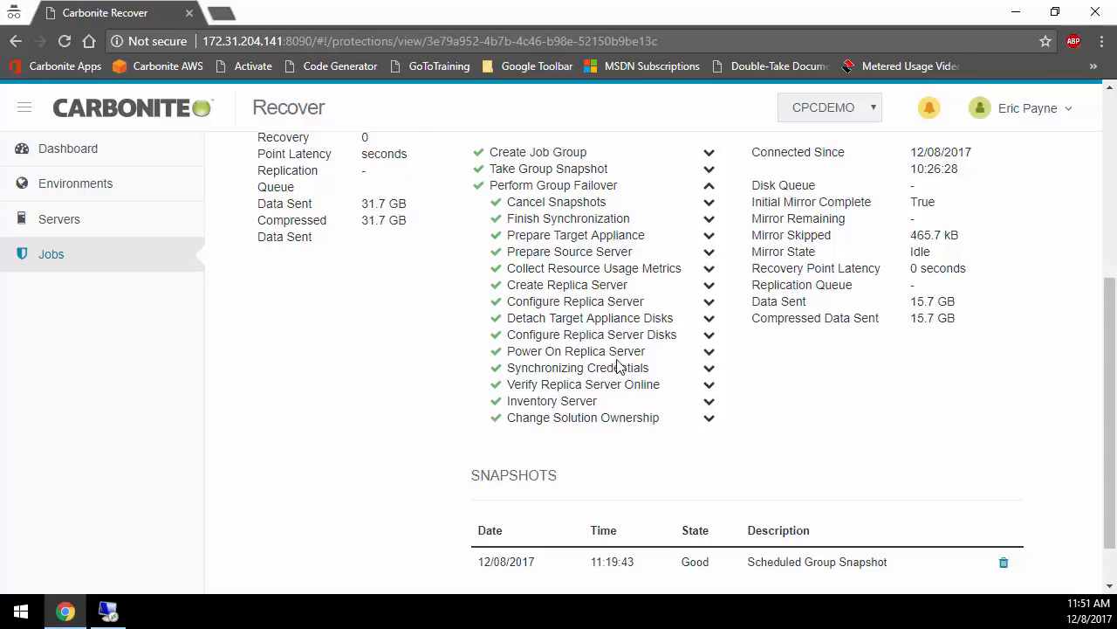
{"action": "scroll", "coordinate": [624, 367], "scroll_direction": "up", "scroll_amount": 4}
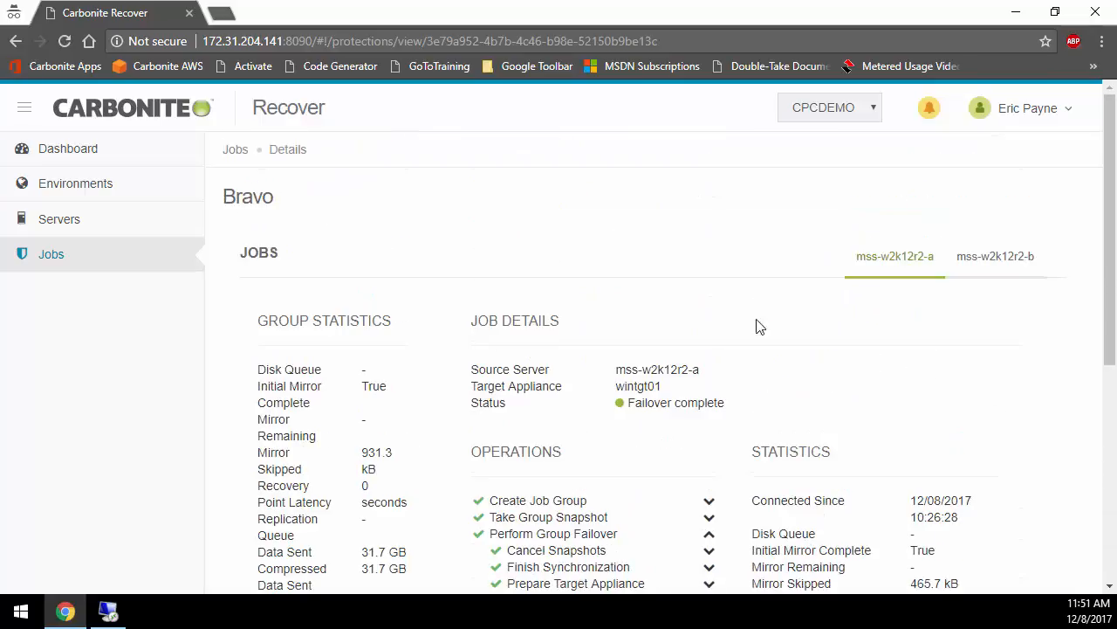
{"action": "left_click", "coordinate": [976, 256]}
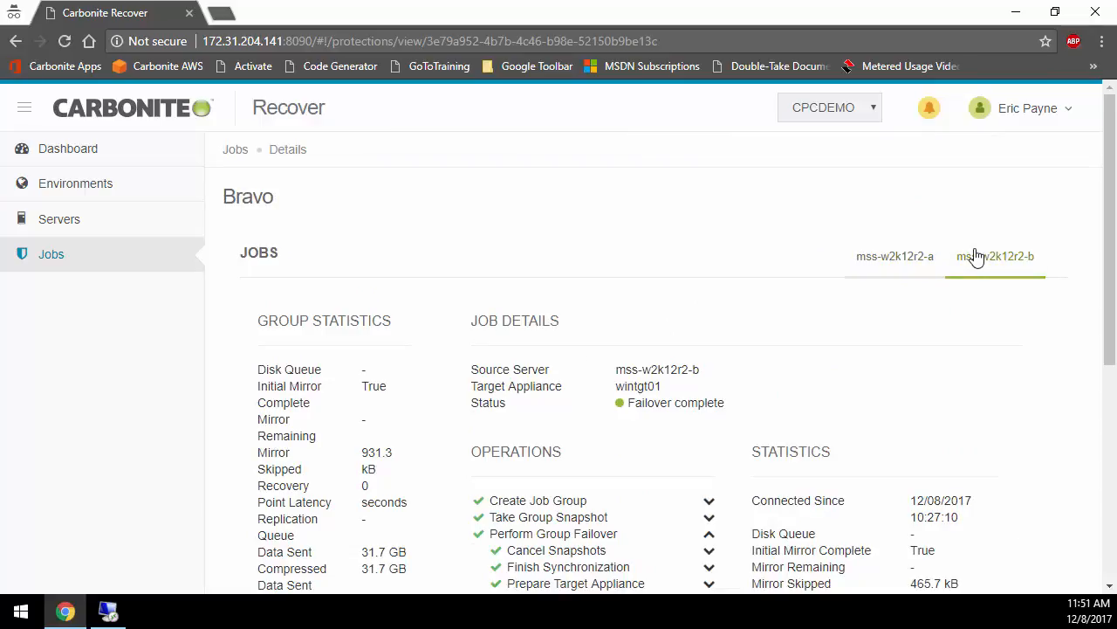
{"action": "scroll", "coordinate": [779, 447], "scroll_direction": "down", "scroll_amount": 3}
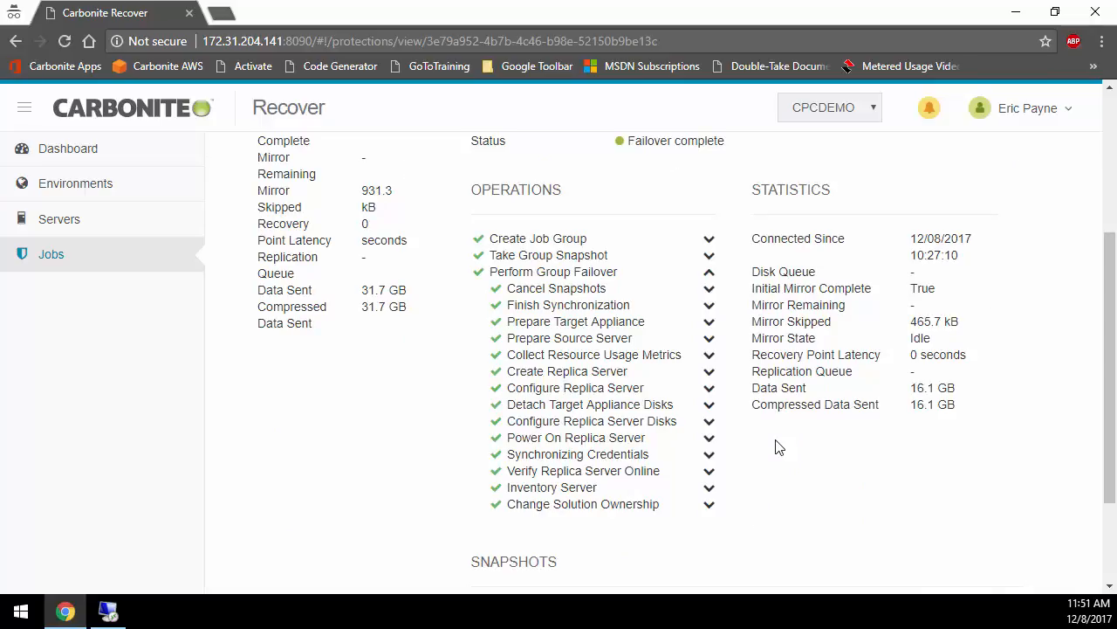
{"action": "scroll", "coordinate": [777, 445], "scroll_direction": "up", "scroll_amount": 2}
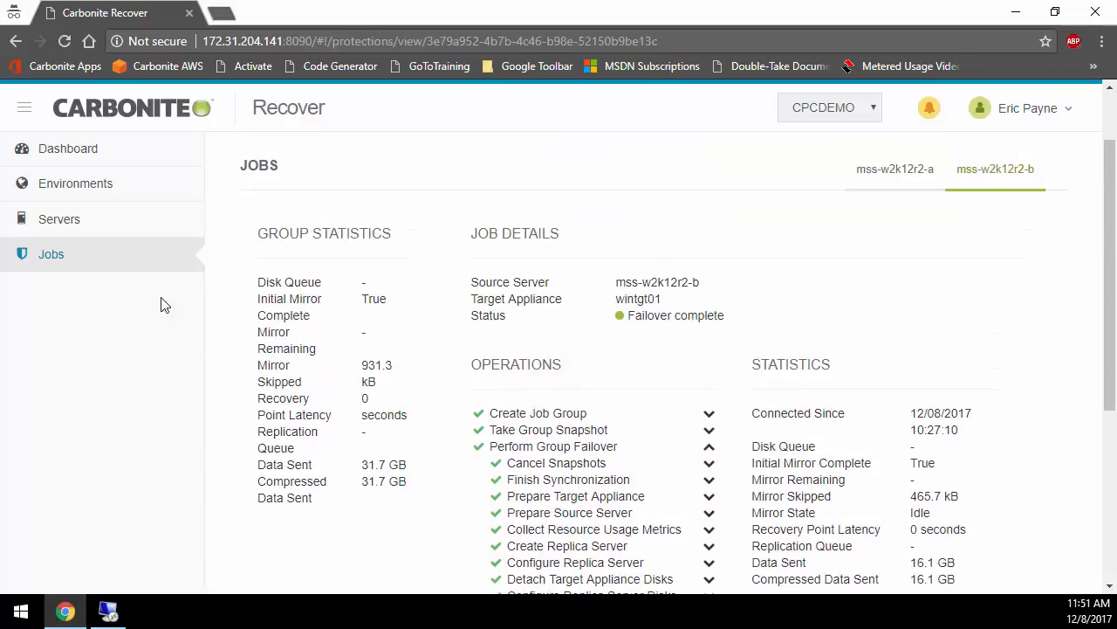
Step: Copy the network ID of mss-w2k12r2-b Replica from the server list
{"action": "left_click", "coordinate": [75, 223]}
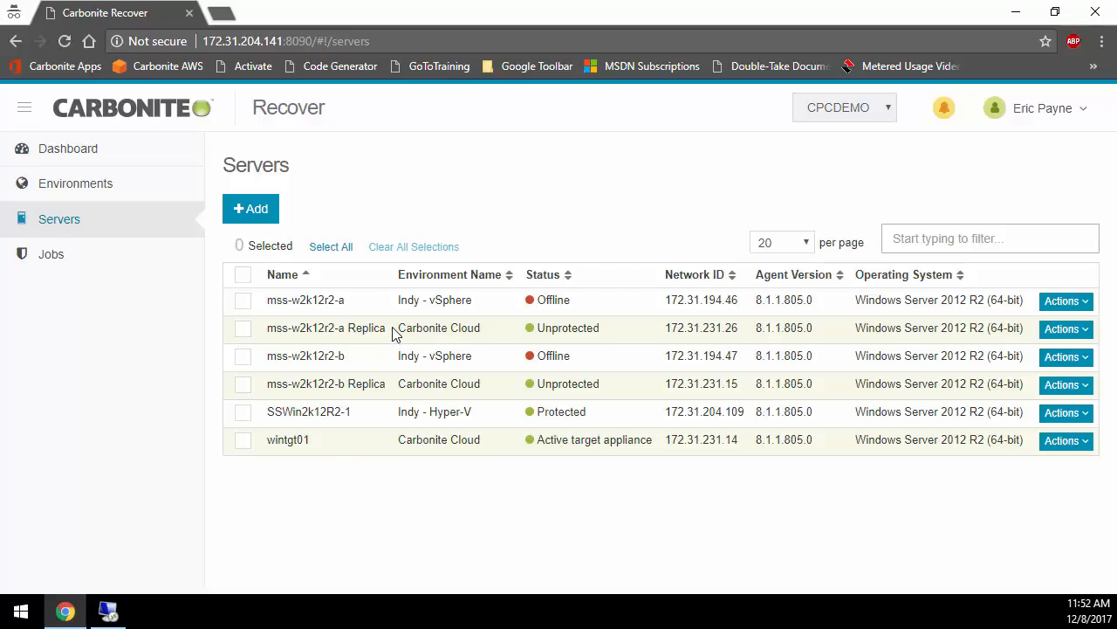
{"action": "left_click_drag", "start_coordinate": [667, 386], "coordinate": [733, 386]}
{"action": "right_click", "coordinate": [732, 388]}
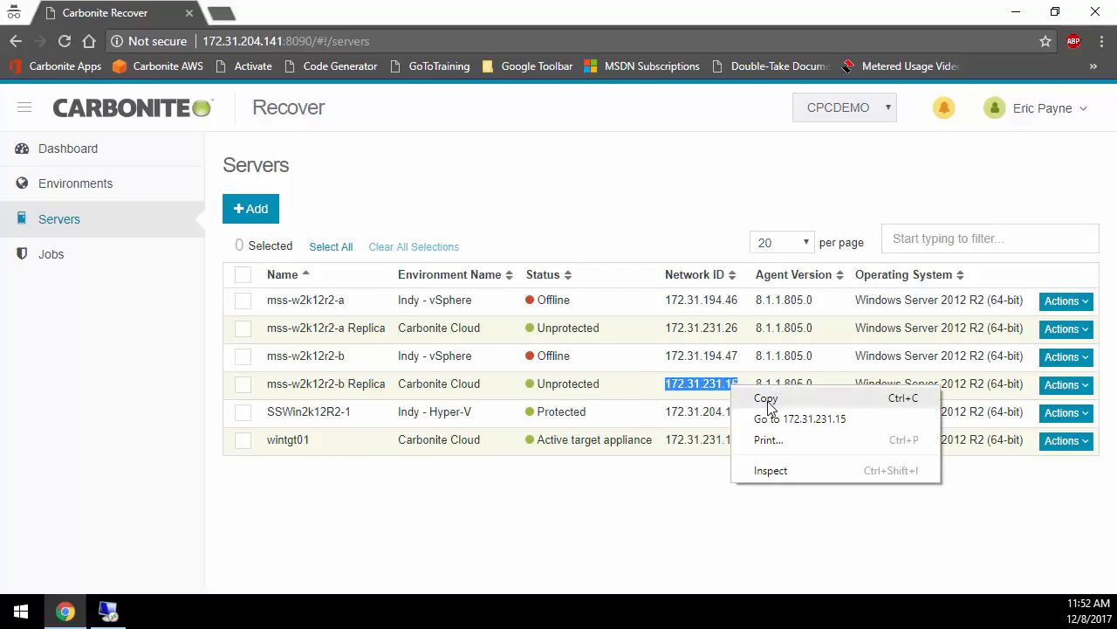
{"action": "left_click", "coordinate": [762, 398]}
Step: Switch to Remote Desktop Connection and connect to 172.31.231.15, signing in as administrator with the account password
{"action": "left_click", "coordinate": [108, 611]}
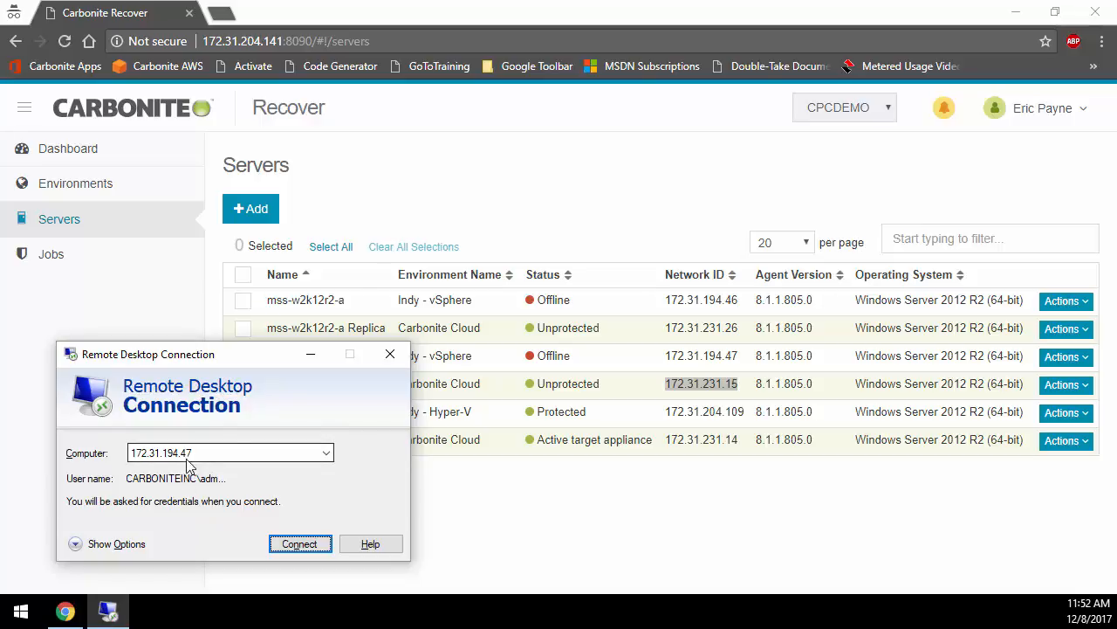
{"action": "left_click", "coordinate": [307, 542]}
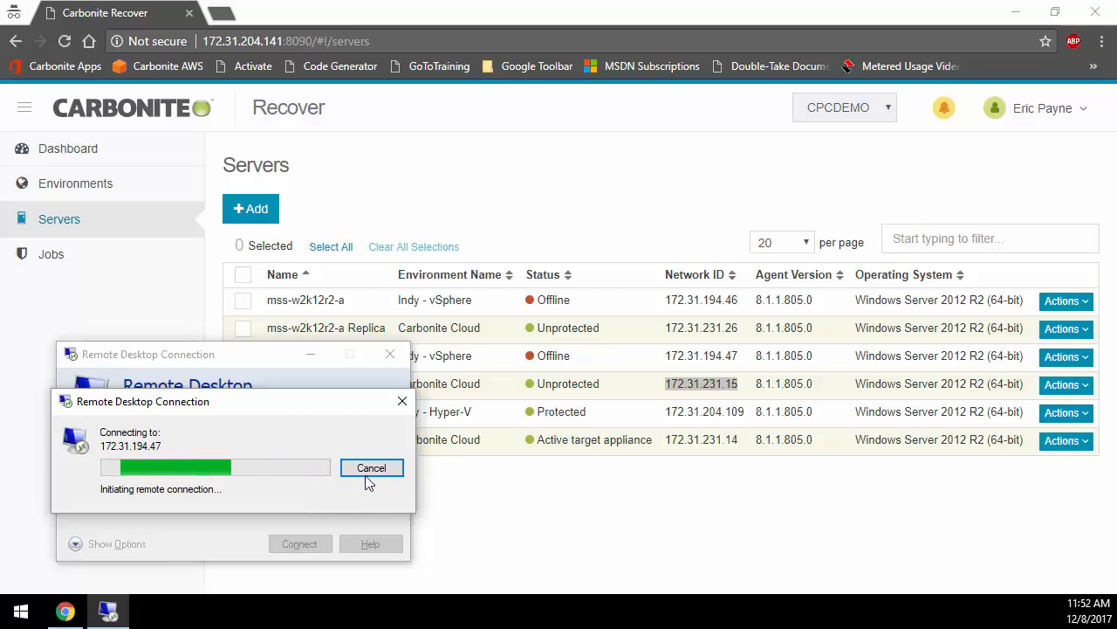
{"action": "left_click", "coordinate": [366, 468]}
{"action": "key", "text": "ctrl+v"}
{"action": "left_click", "coordinate": [300, 543]}
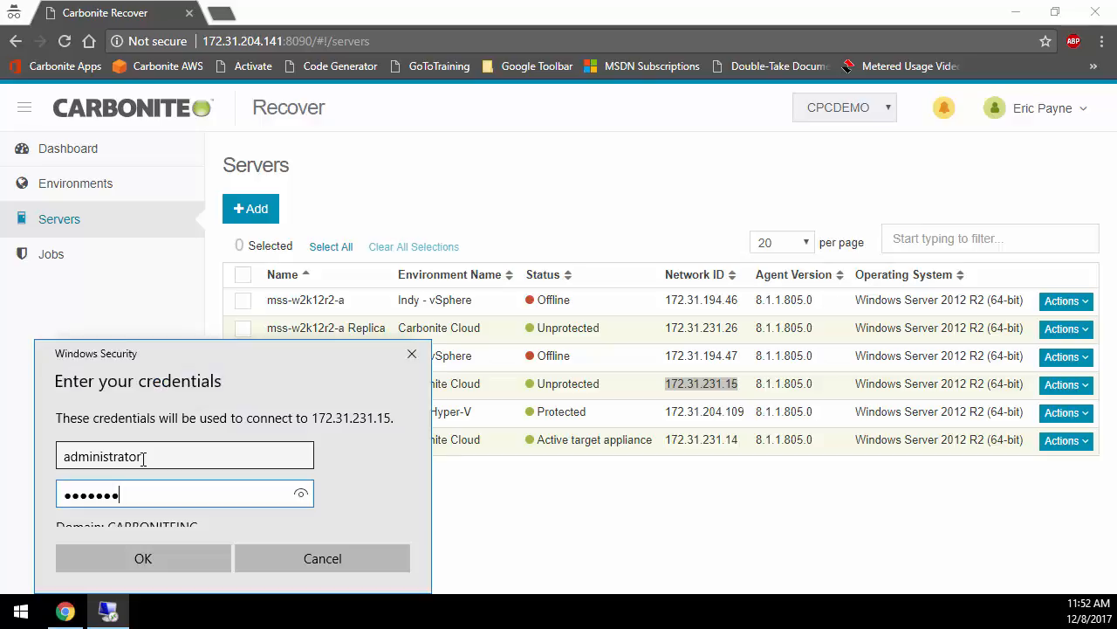
{"action": "key", "text": "Return"}
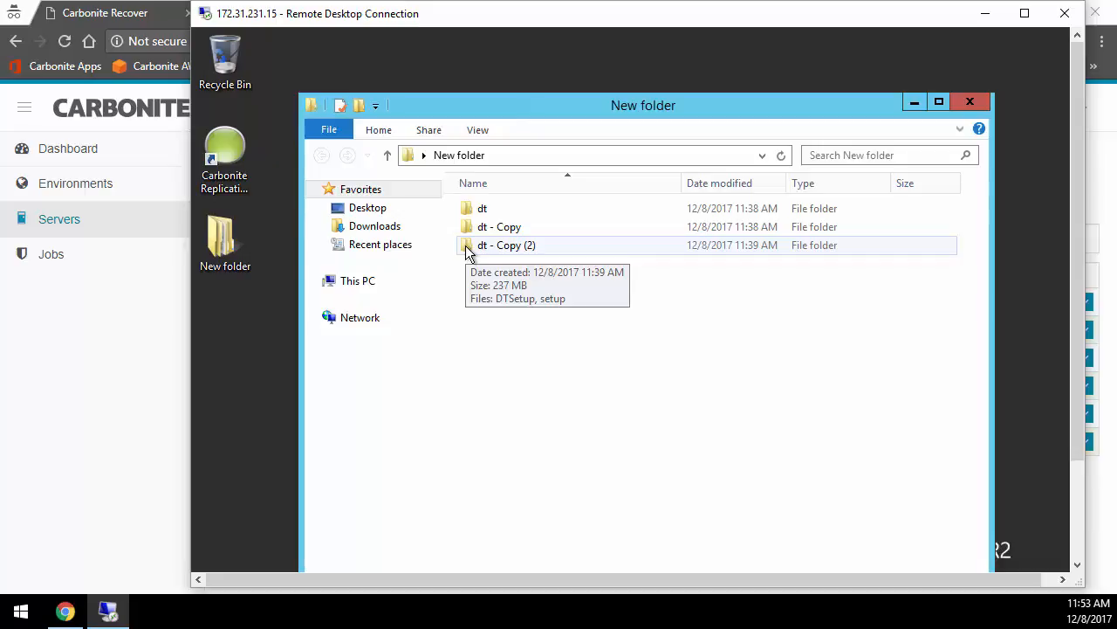
Step: Disconnect the remote session and show the operations available for the Bravo job group
{"action": "left_click", "coordinate": [1064, 13]}
{"action": "left_click", "coordinate": [695, 327]}
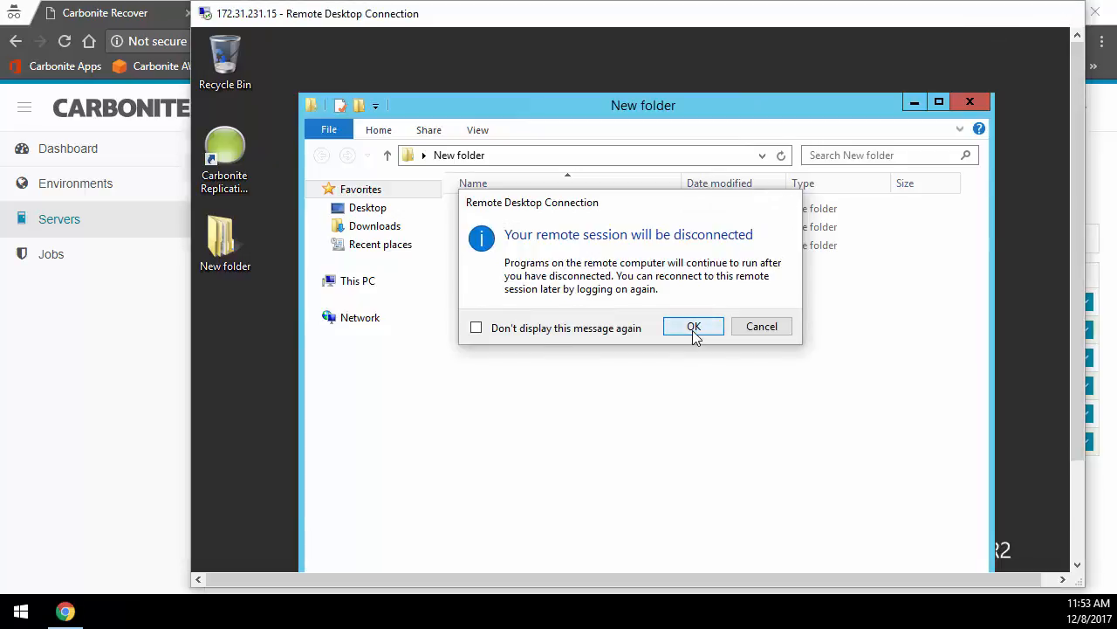
{"action": "left_click", "coordinate": [109, 266]}
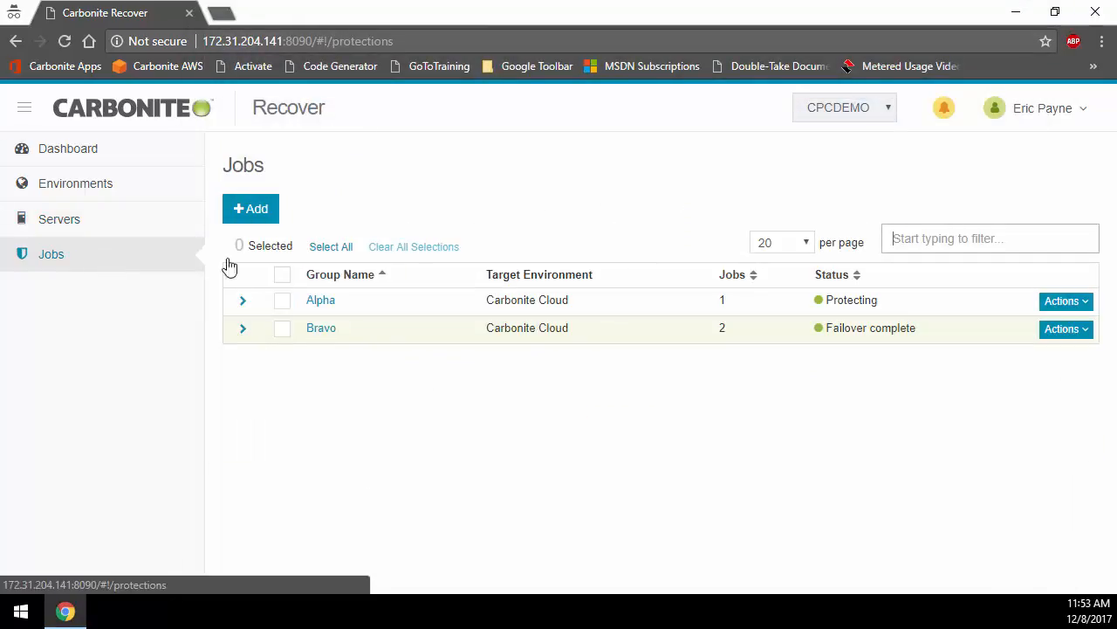
{"action": "left_click", "coordinate": [1062, 329]}
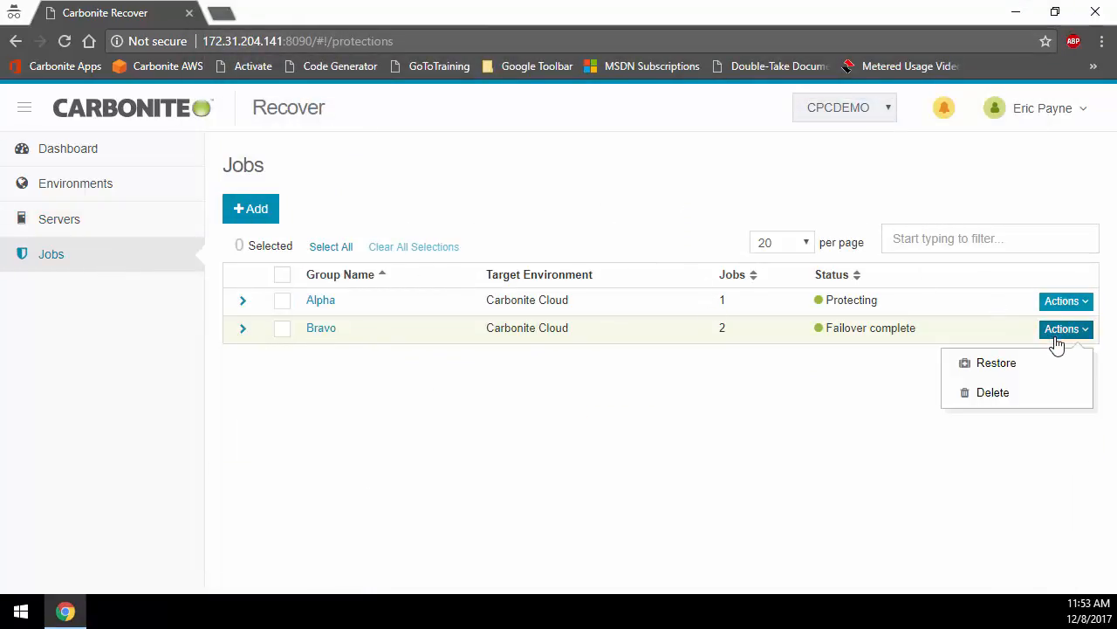